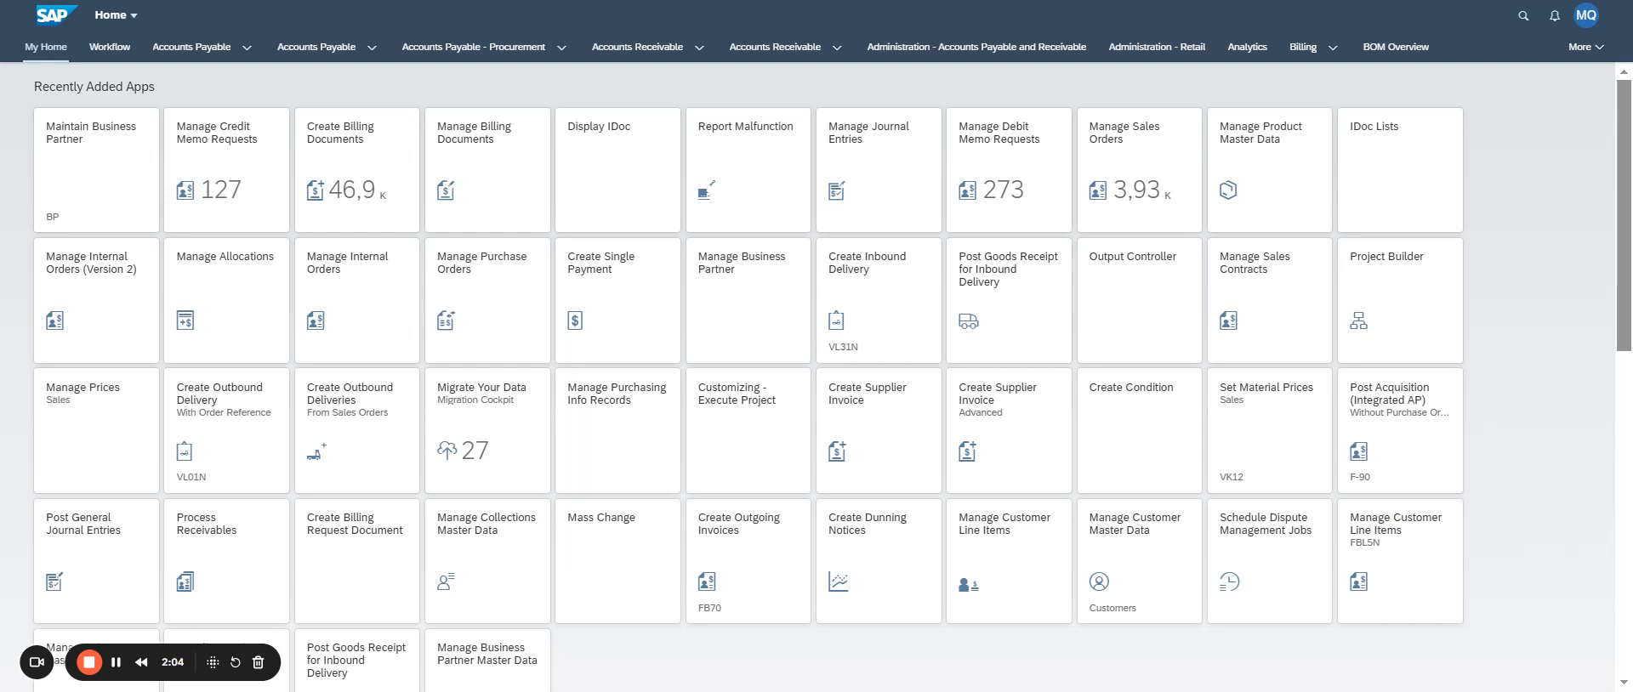
- Look up Manage Sales Orders with the search limited to apps, and open that app
left_click(1521, 17)
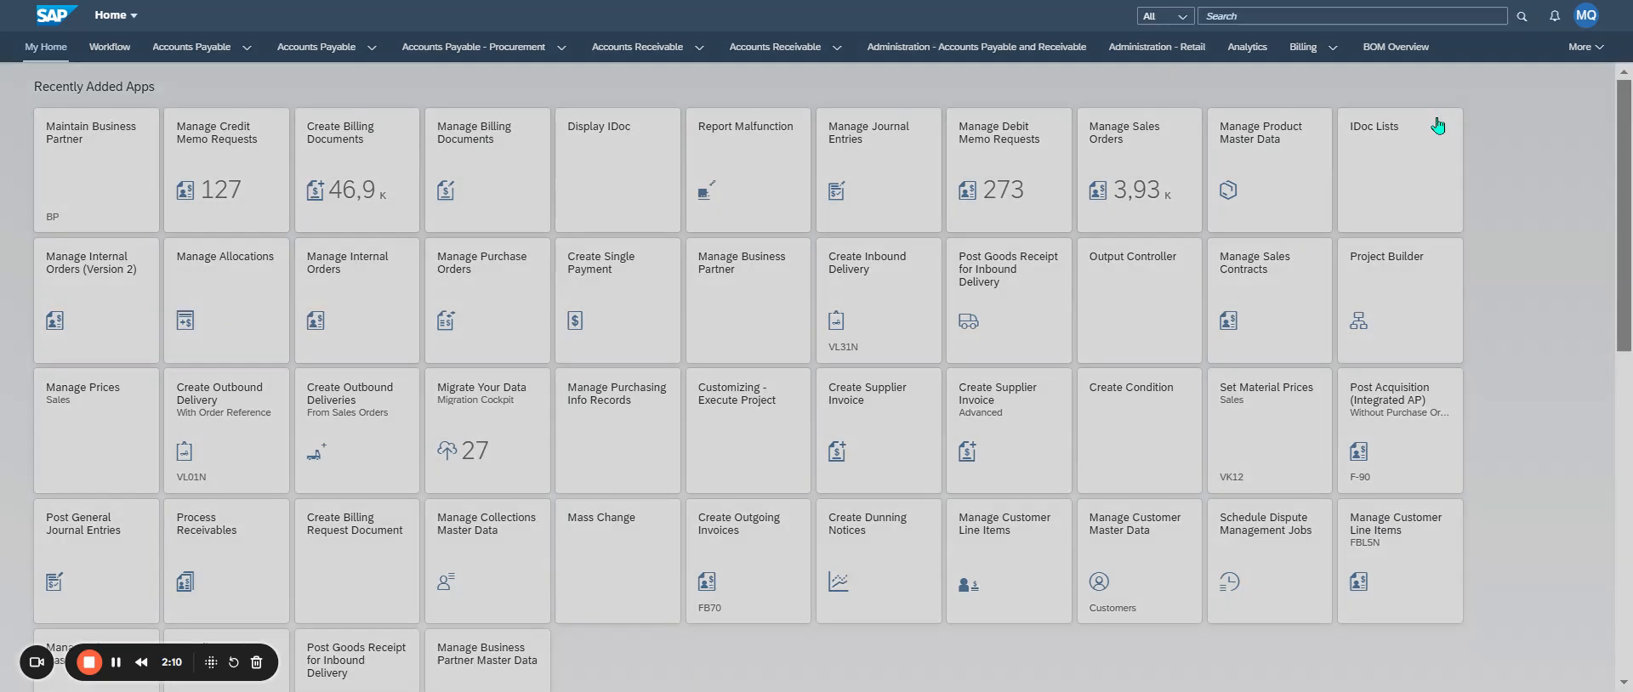
left_click(1165, 16)
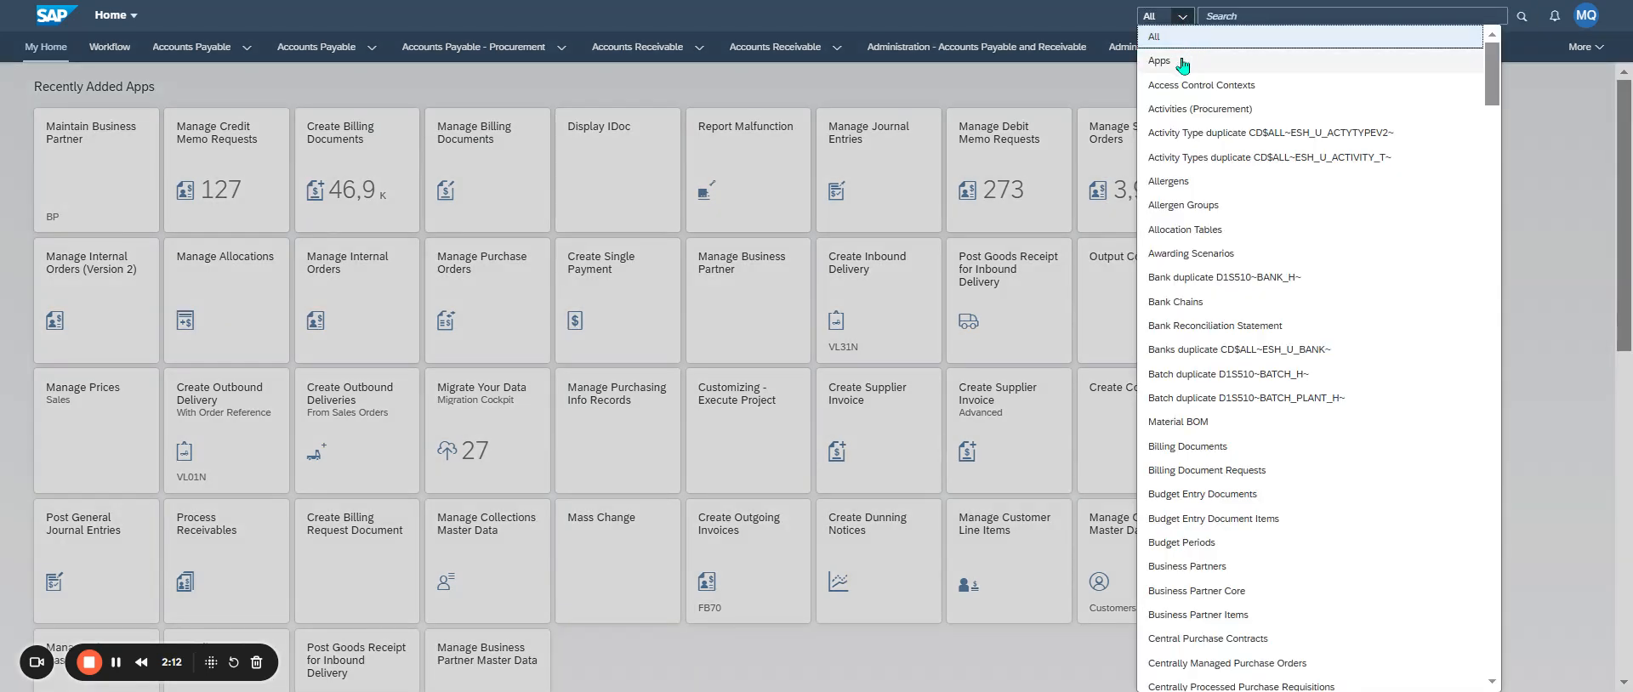
left_click(1170, 58)
type("Manage Sales Orders")
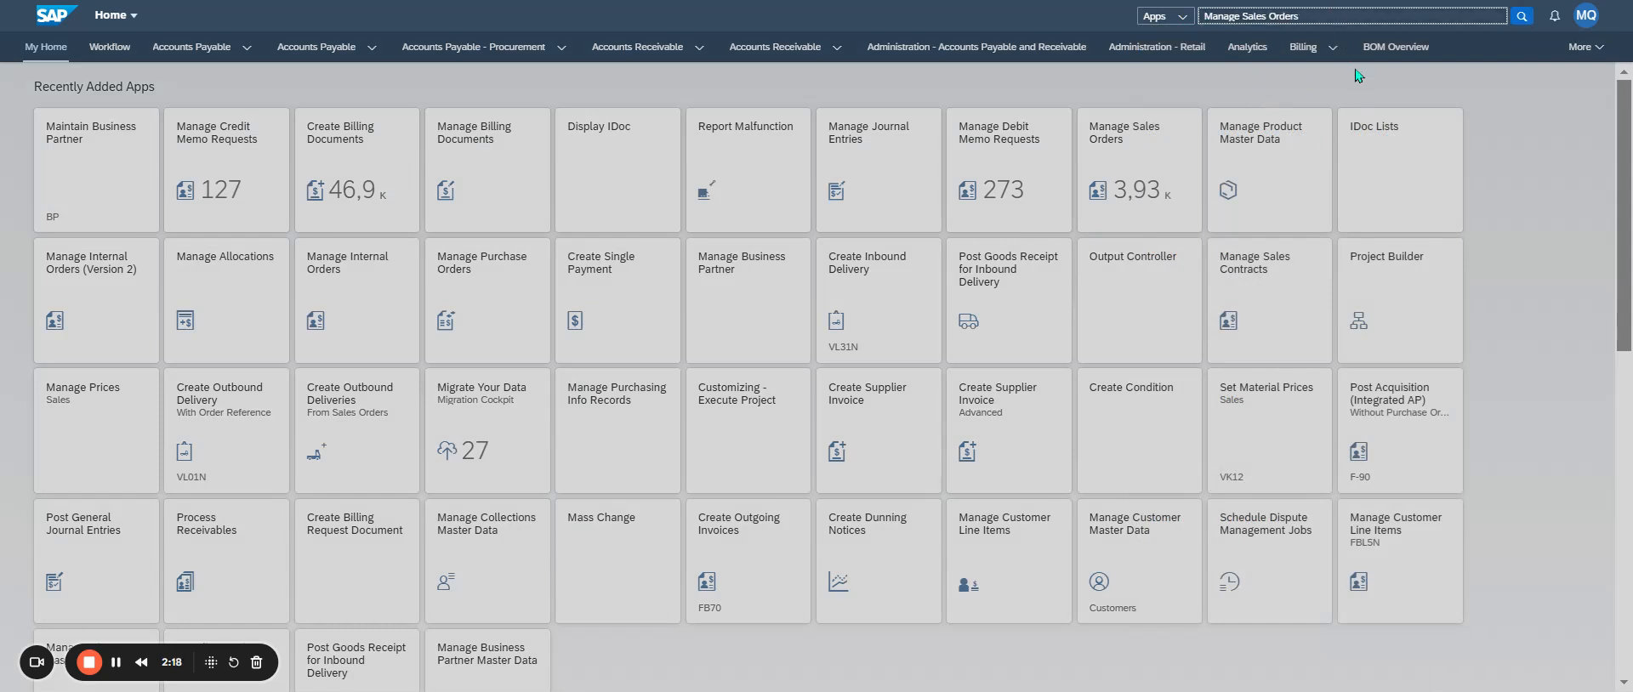
left_click(1521, 131)
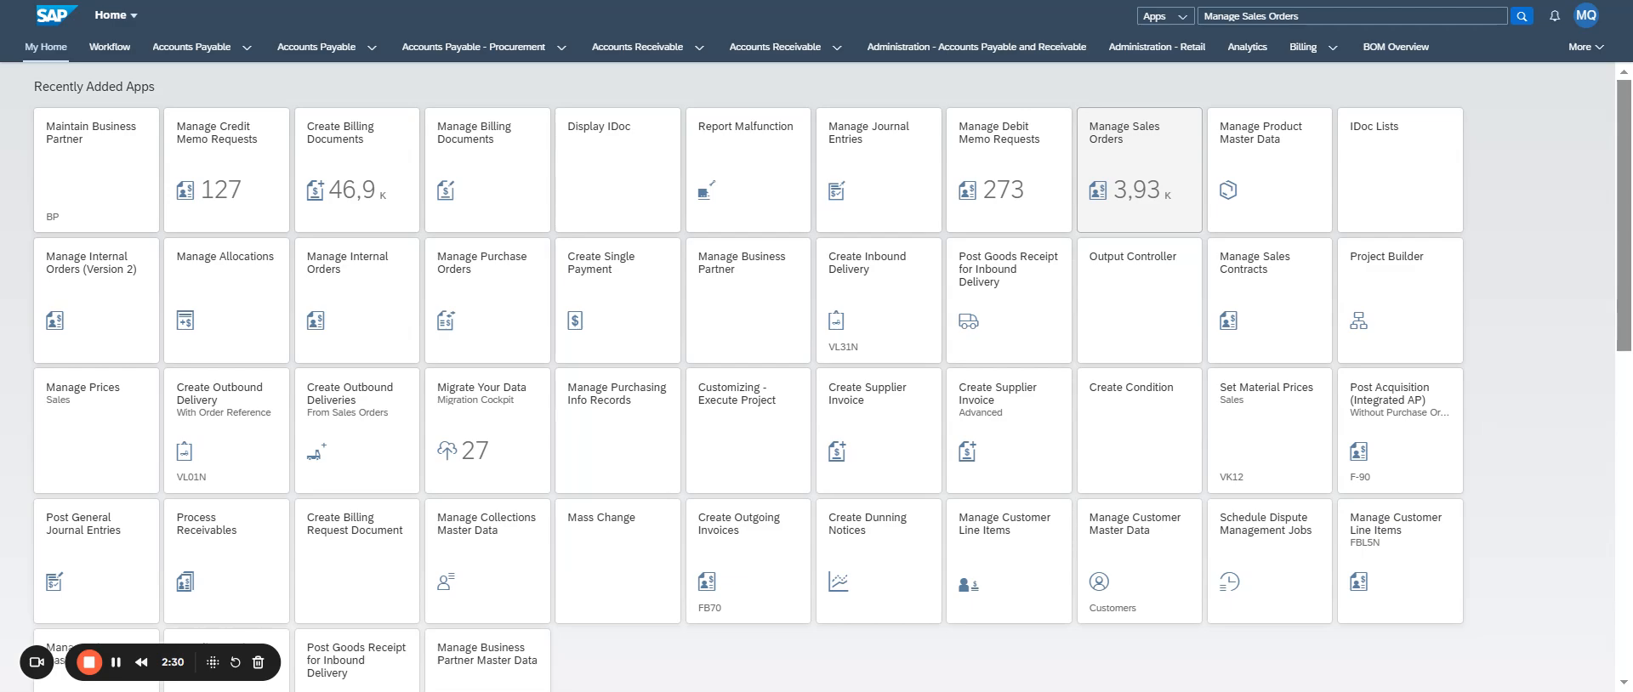
left_click(1138, 171)
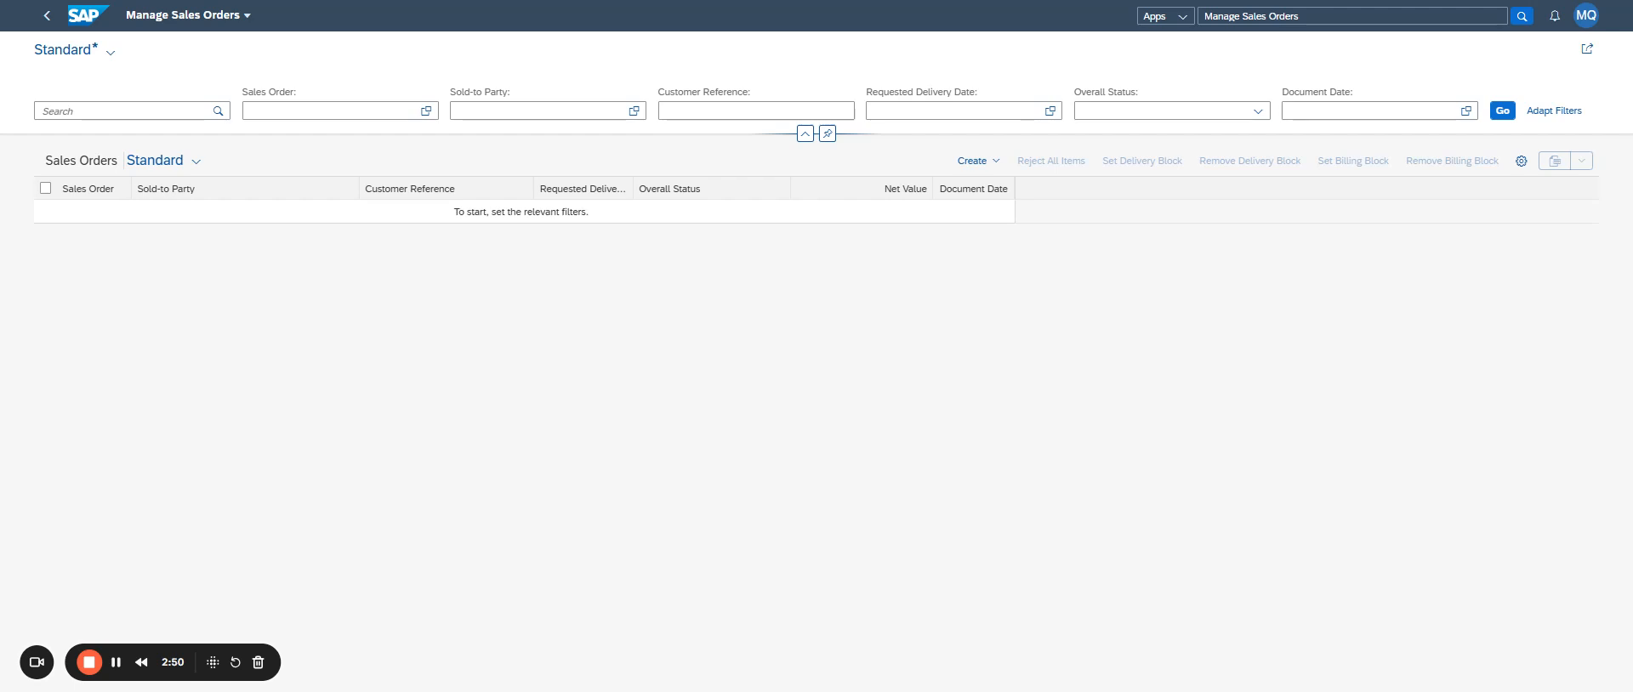
- Start a new sales order with Create Sales Order - VA01 and choose order type ZC05 (Fact à un tiers)
left_click(995, 163)
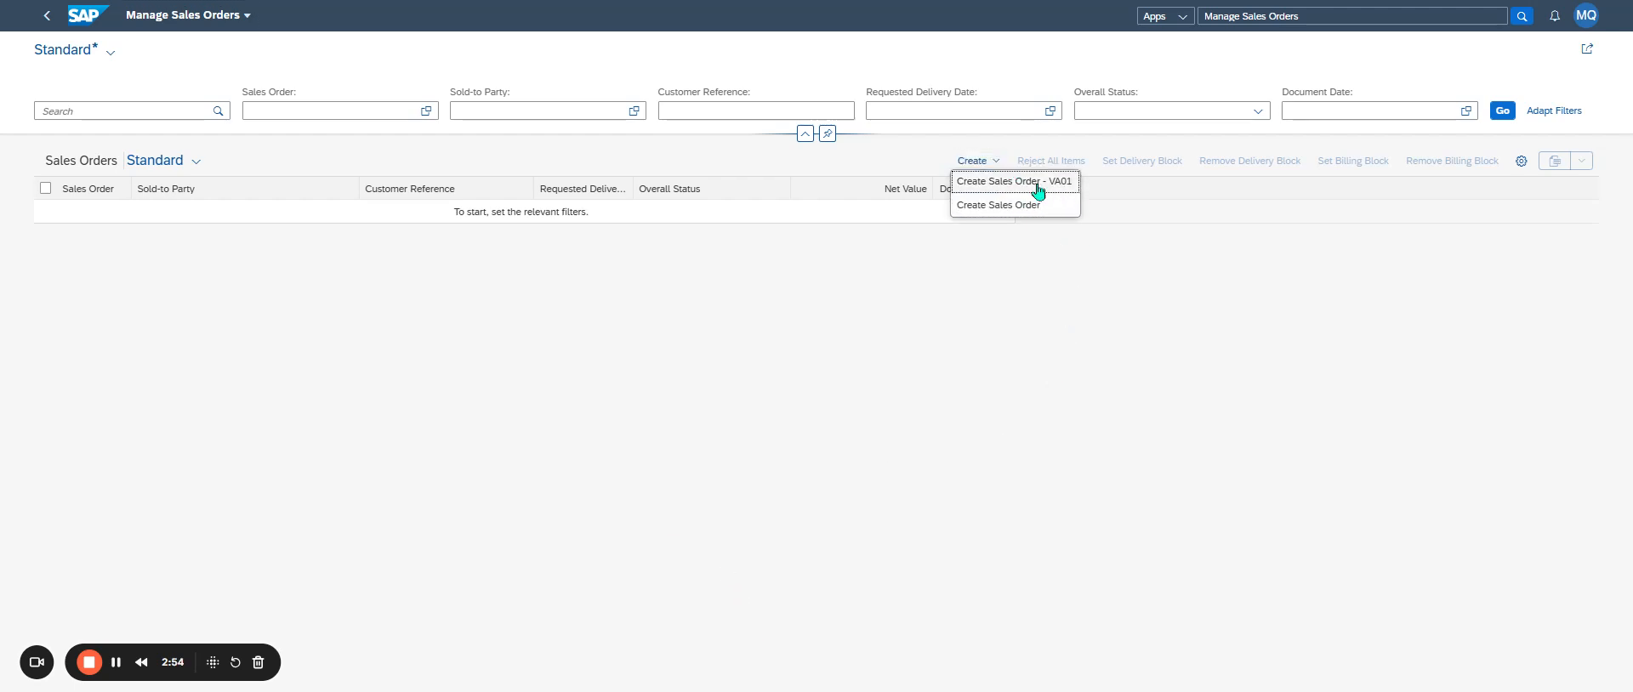
left_click(1034, 190)
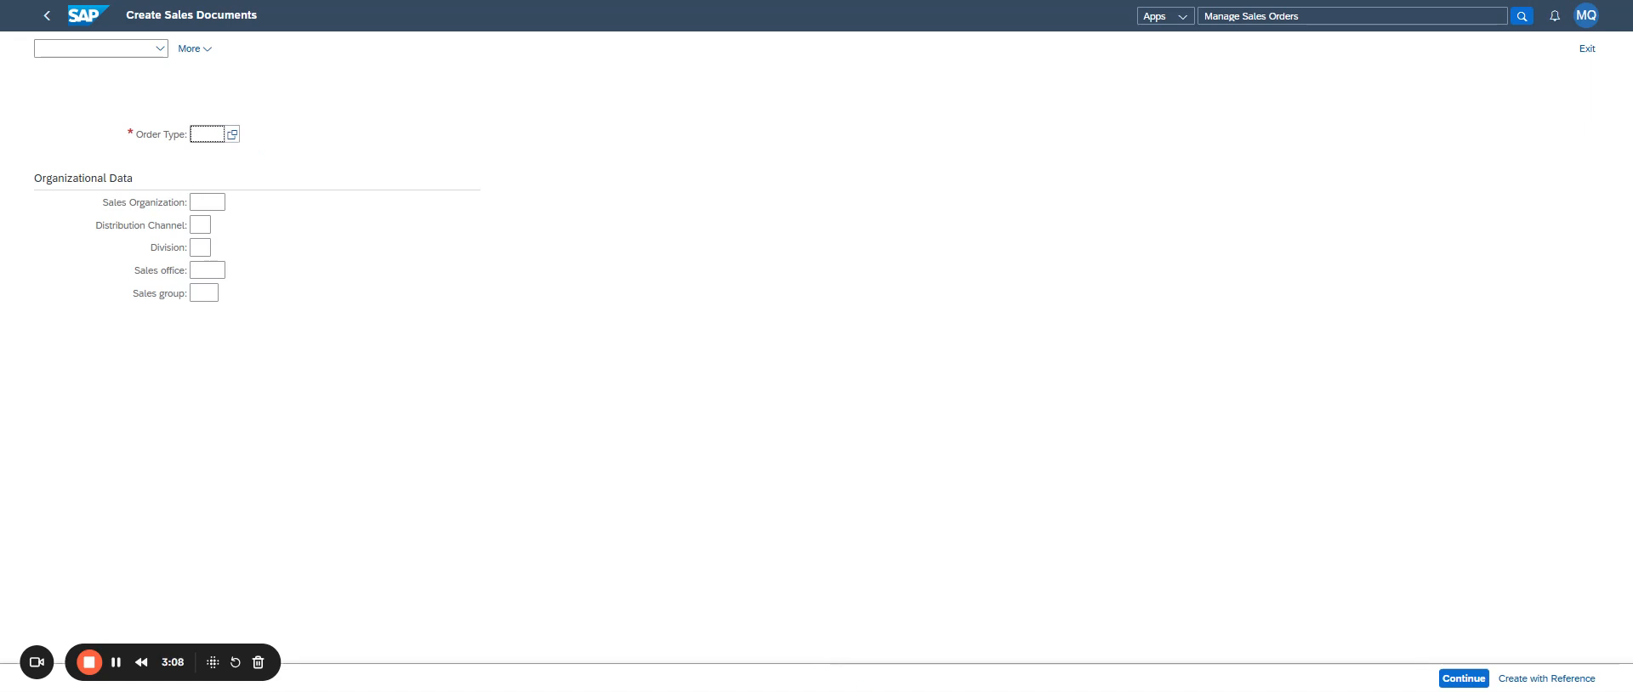
left_click(232, 134)
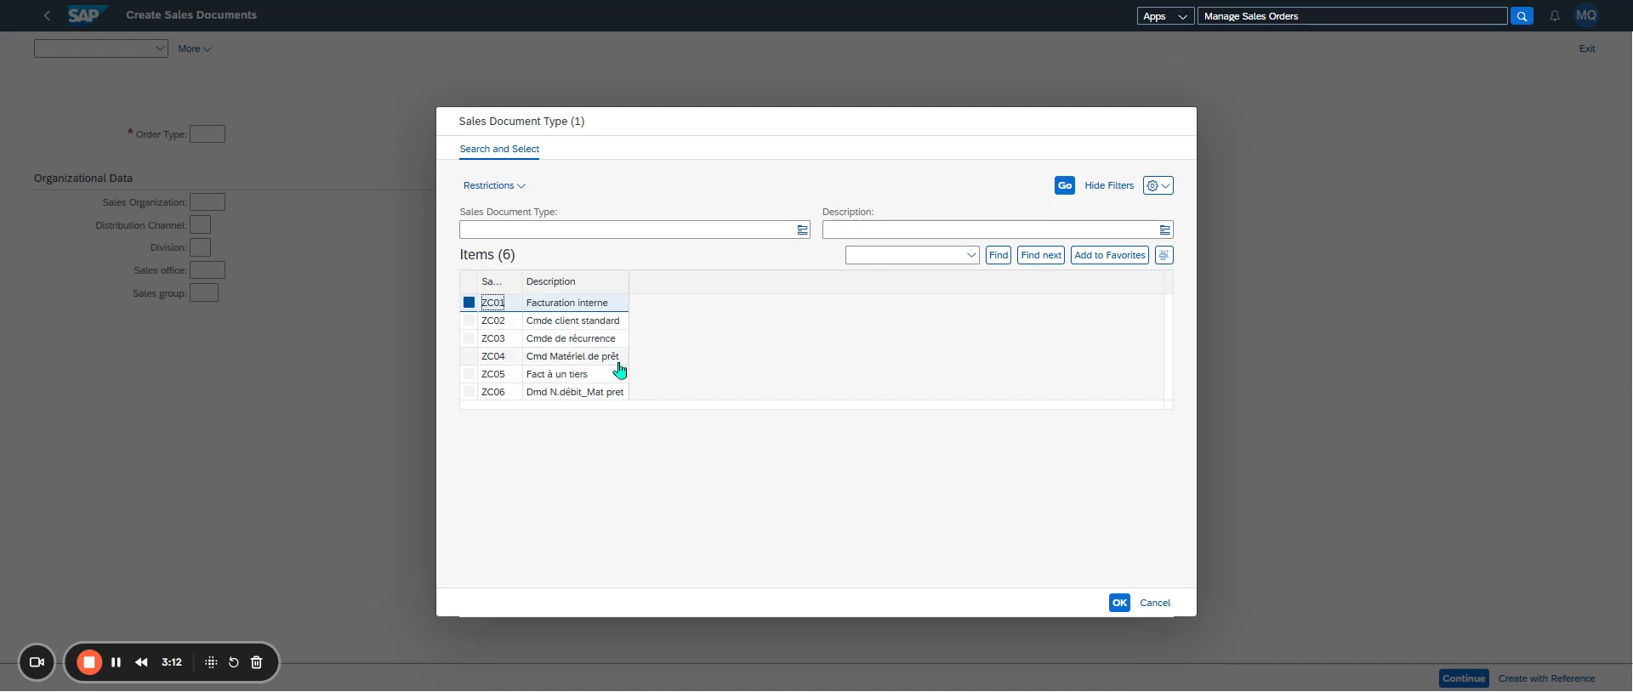
double_click(589, 374)
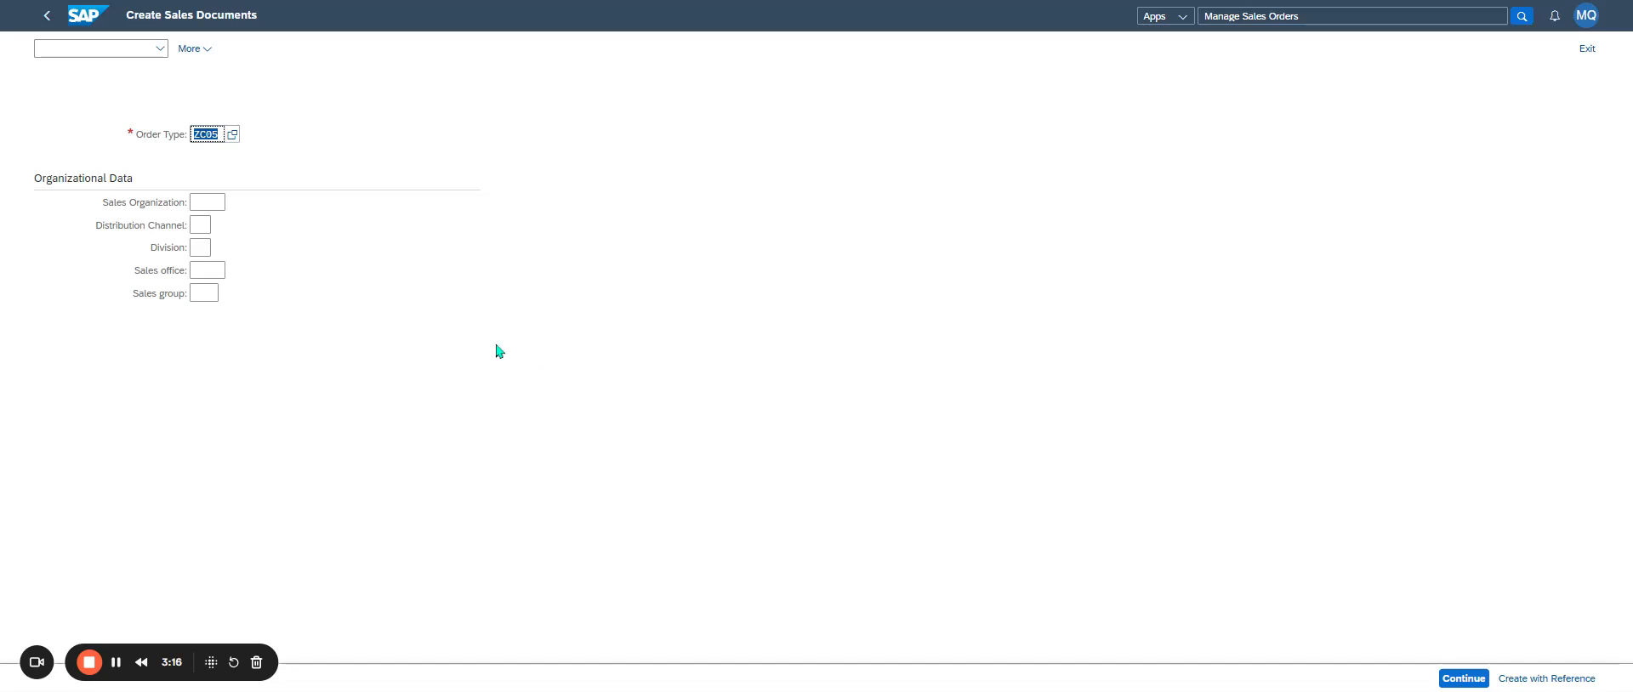
- Set sales organization 1239, distribution channel 80 (Frais généraux) and division 10, and continue to the order overview
left_click(207, 201)
type("1239")
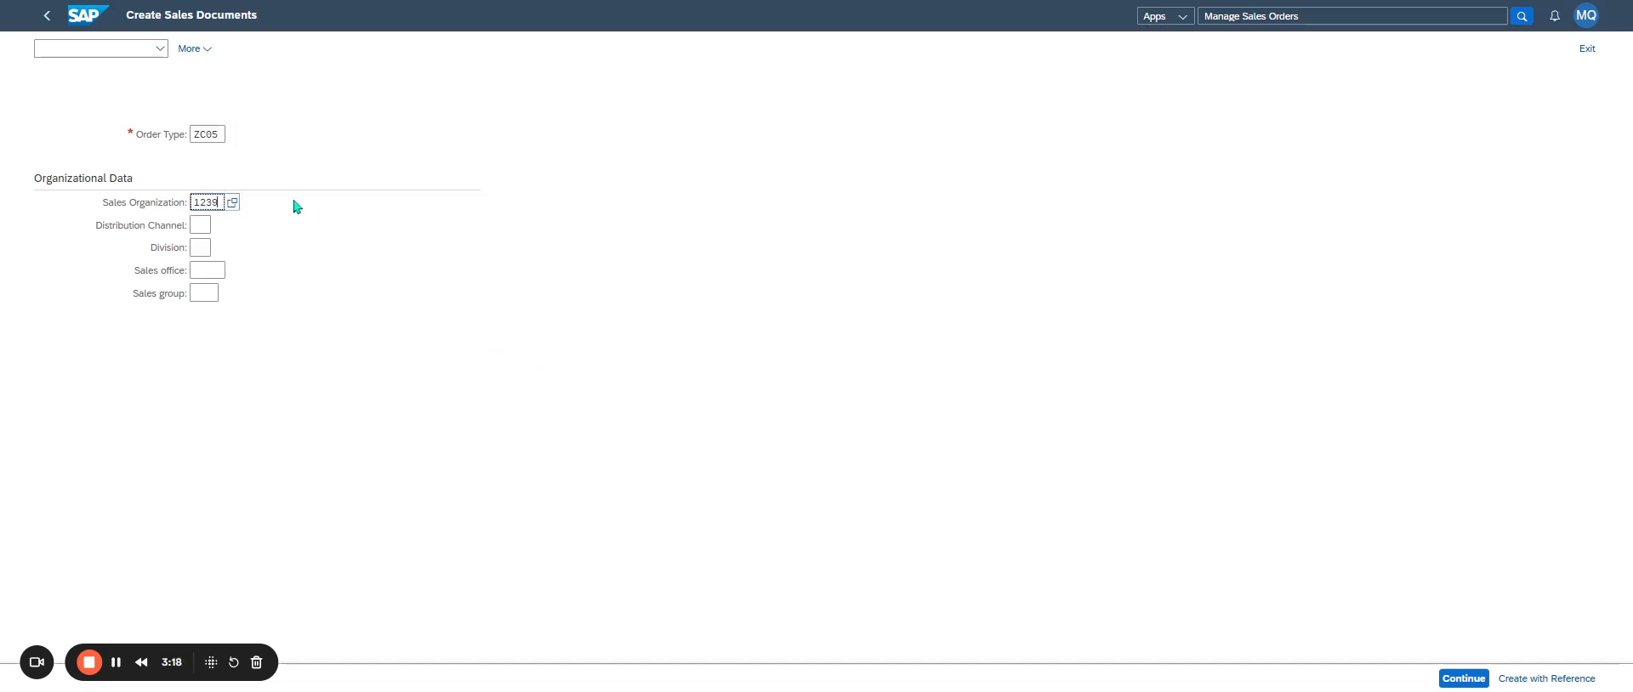
left_click(223, 269)
left_click(197, 223)
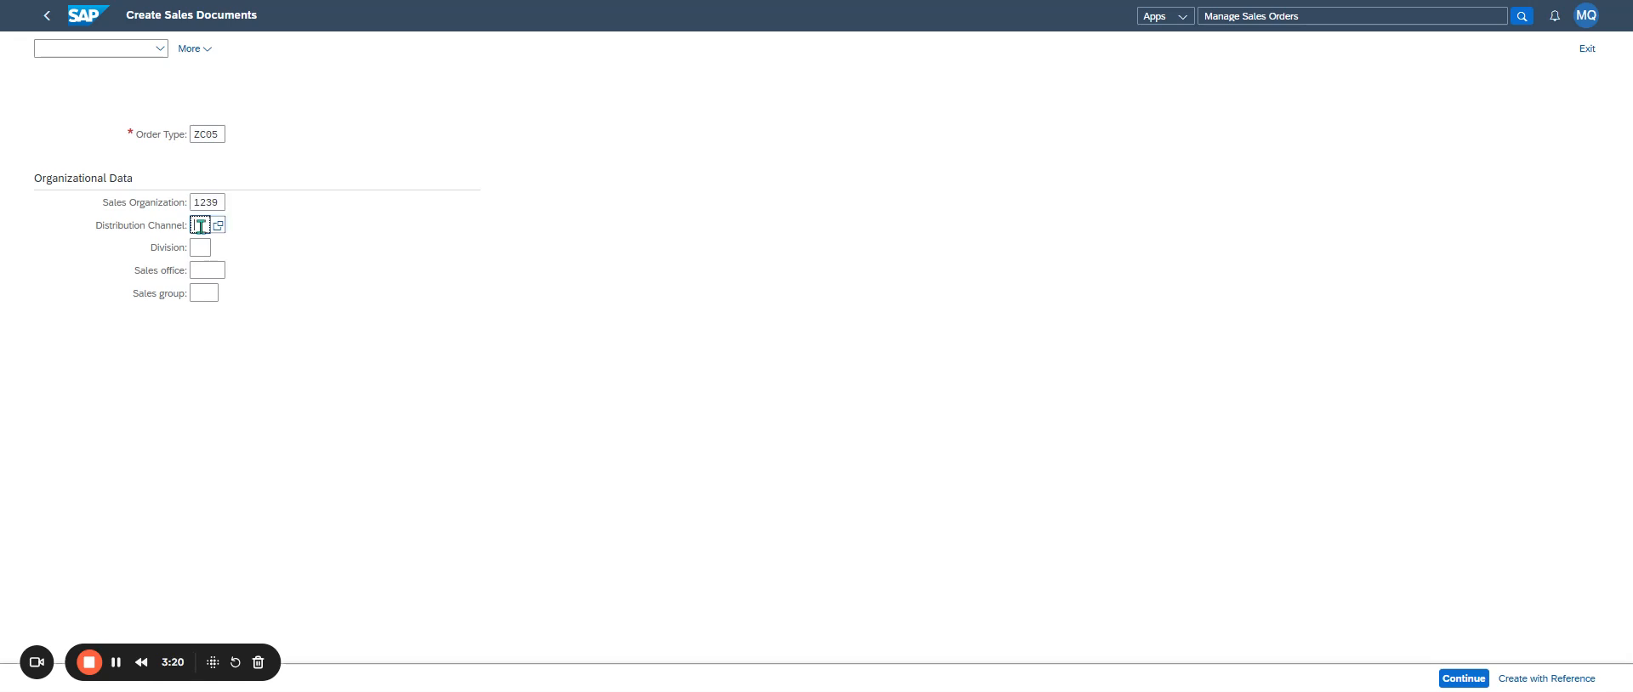
left_click(215, 228)
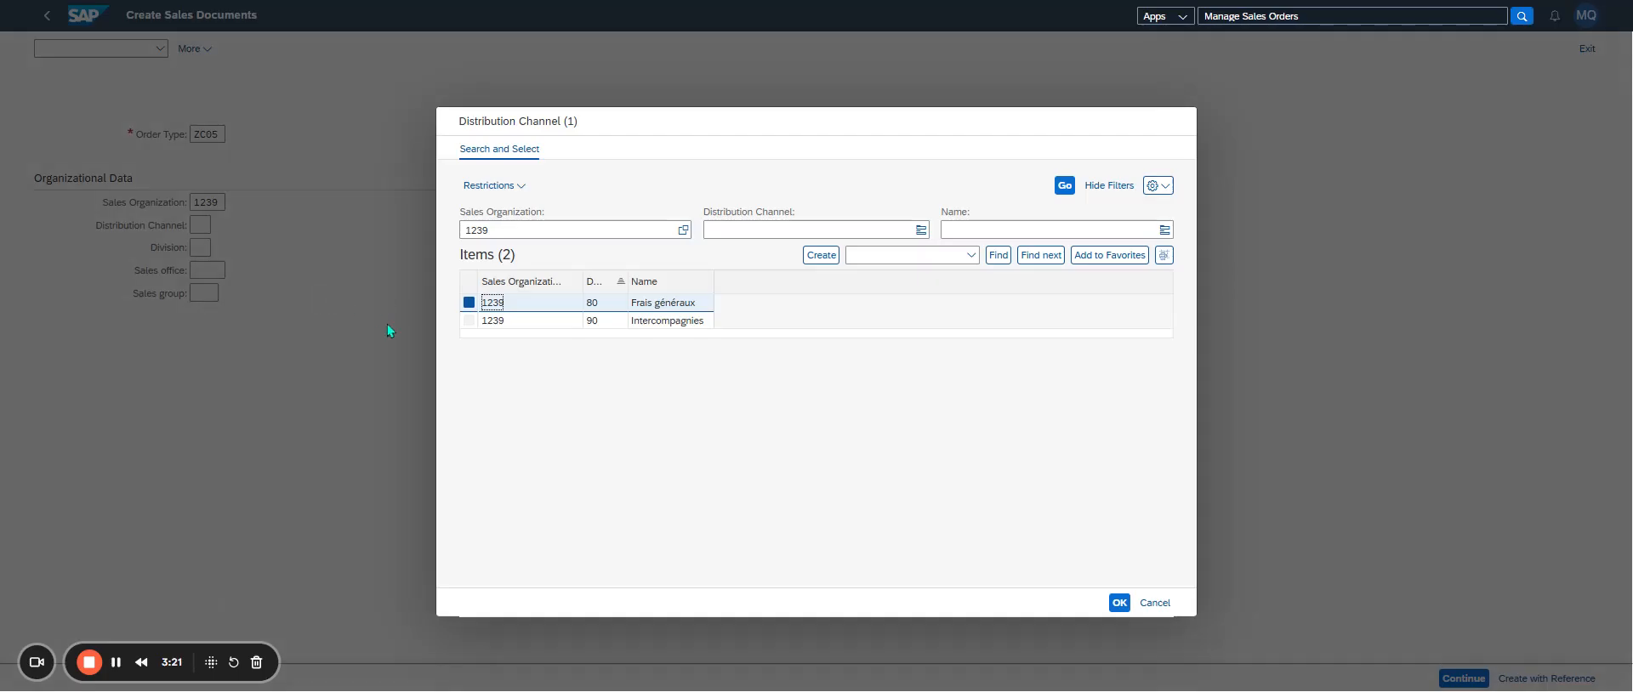
left_click(667, 305)
left_click(218, 250)
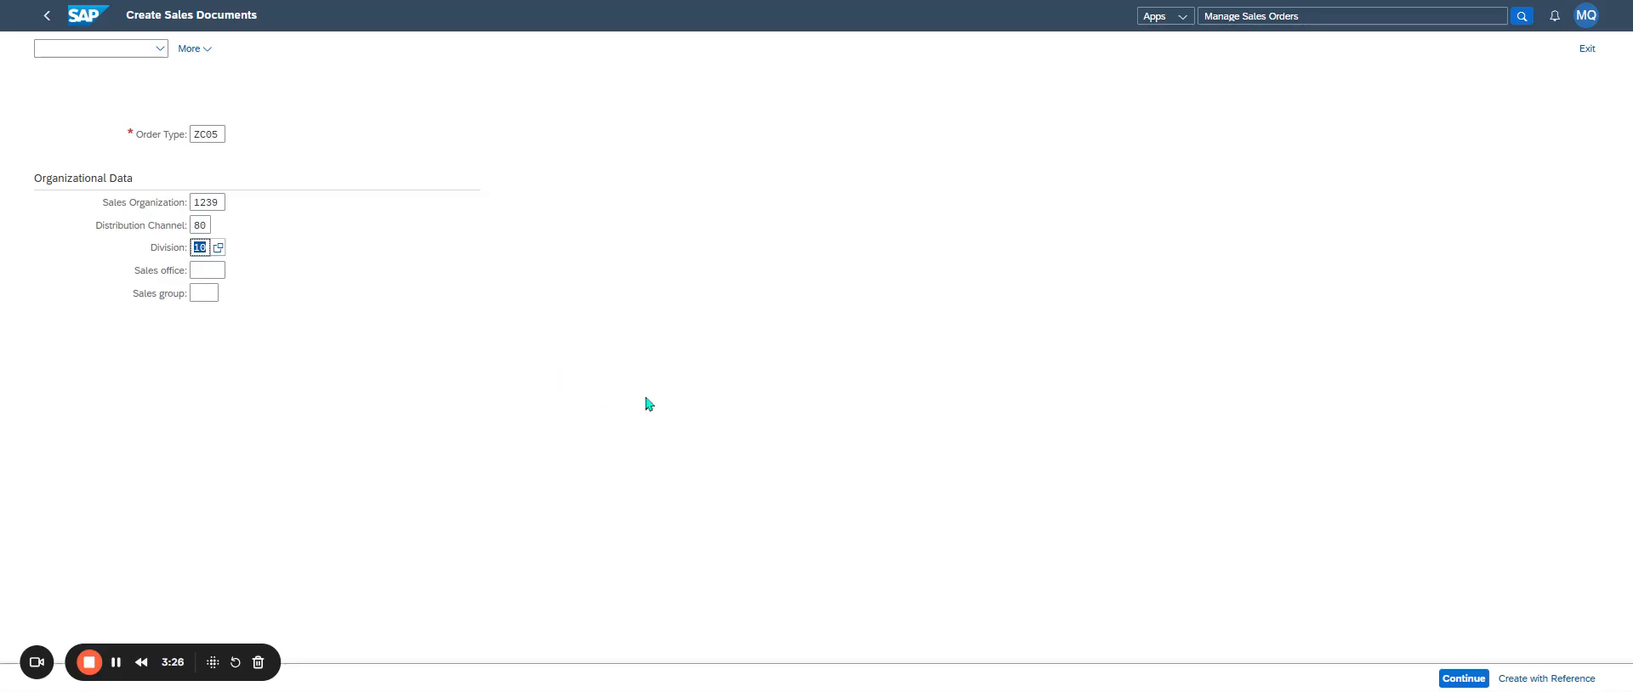
left_click(1465, 679)
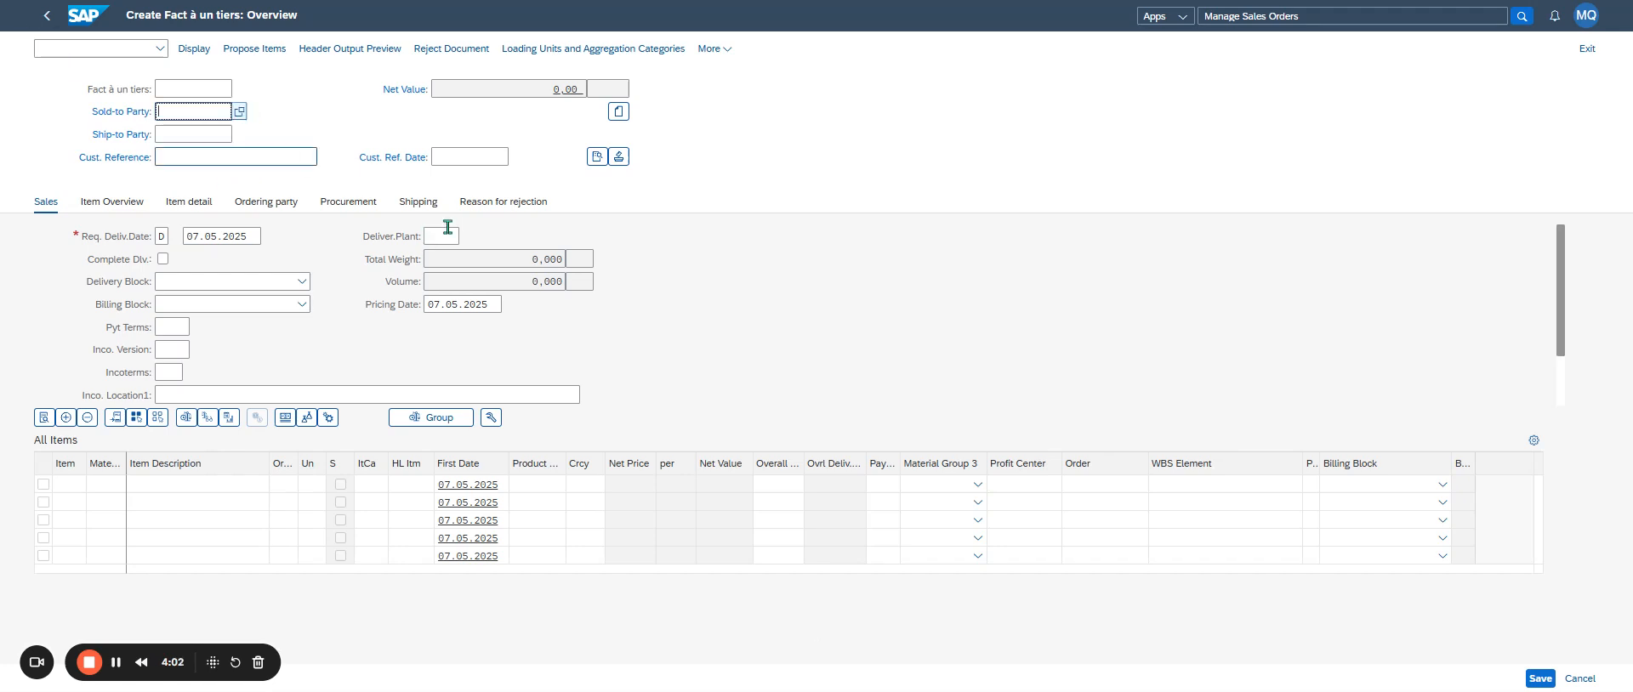
- Choose ALD AUTOMOTIVE / TEMSYS as the sold-to party and enter "BKJ DP" as the customer reference
key("F4")
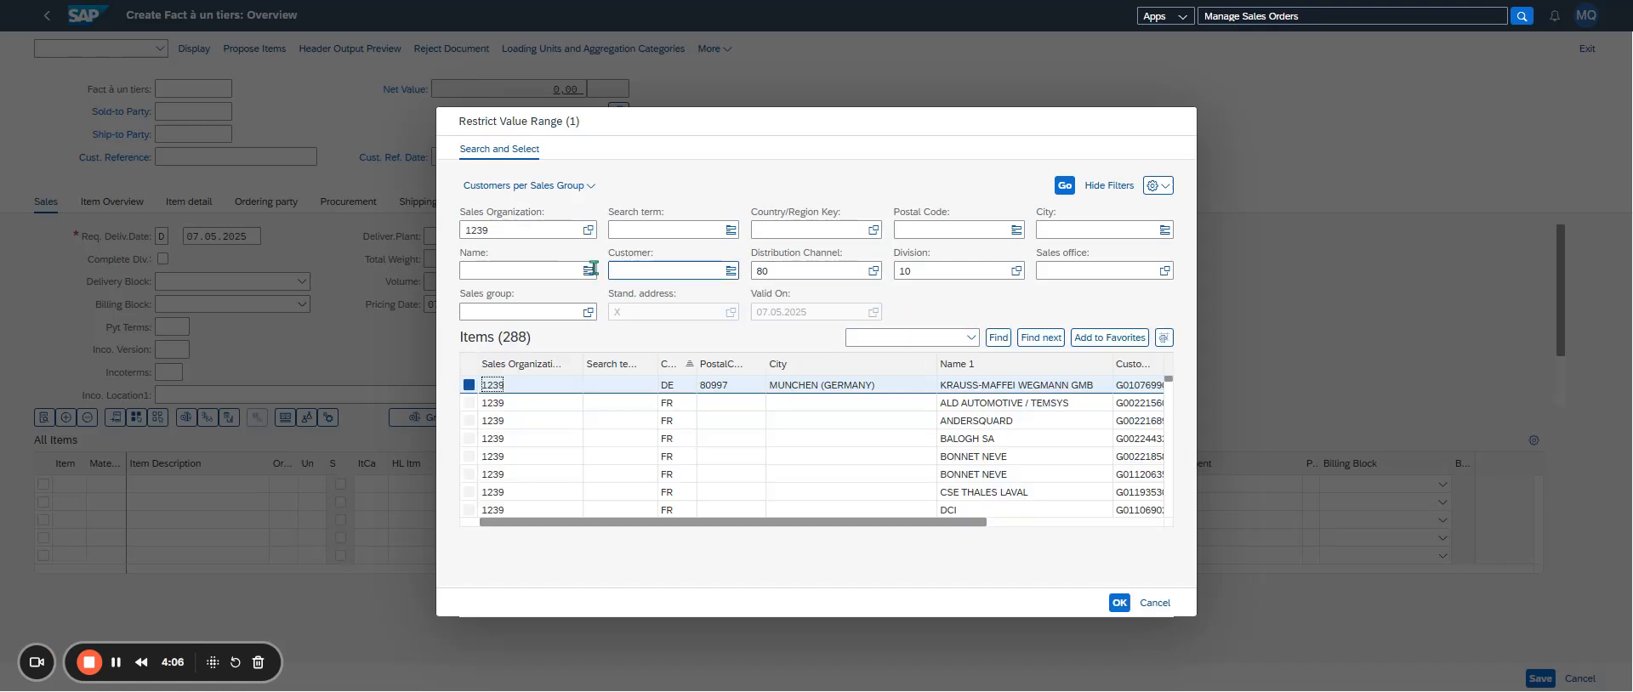
left_click(525, 270)
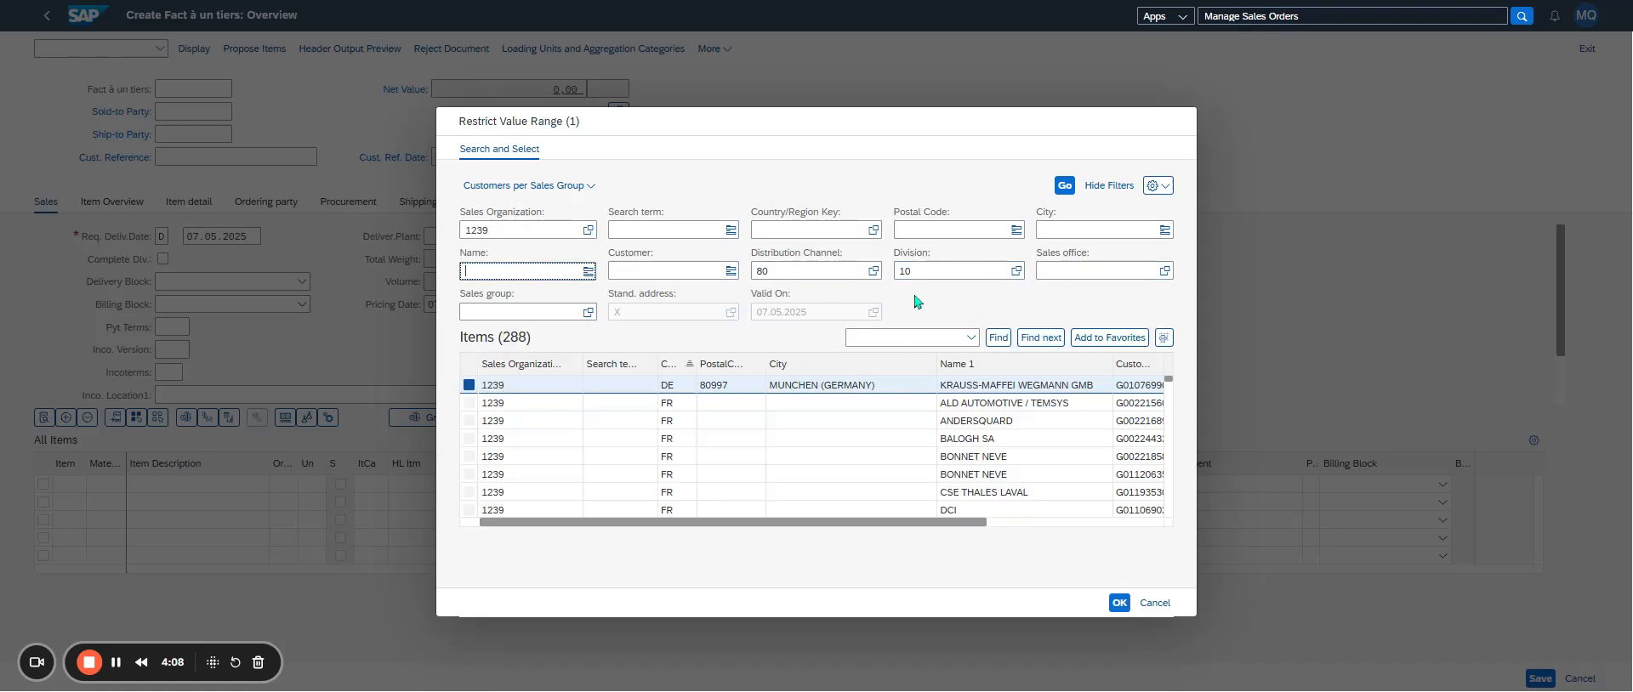
double_click(987, 404)
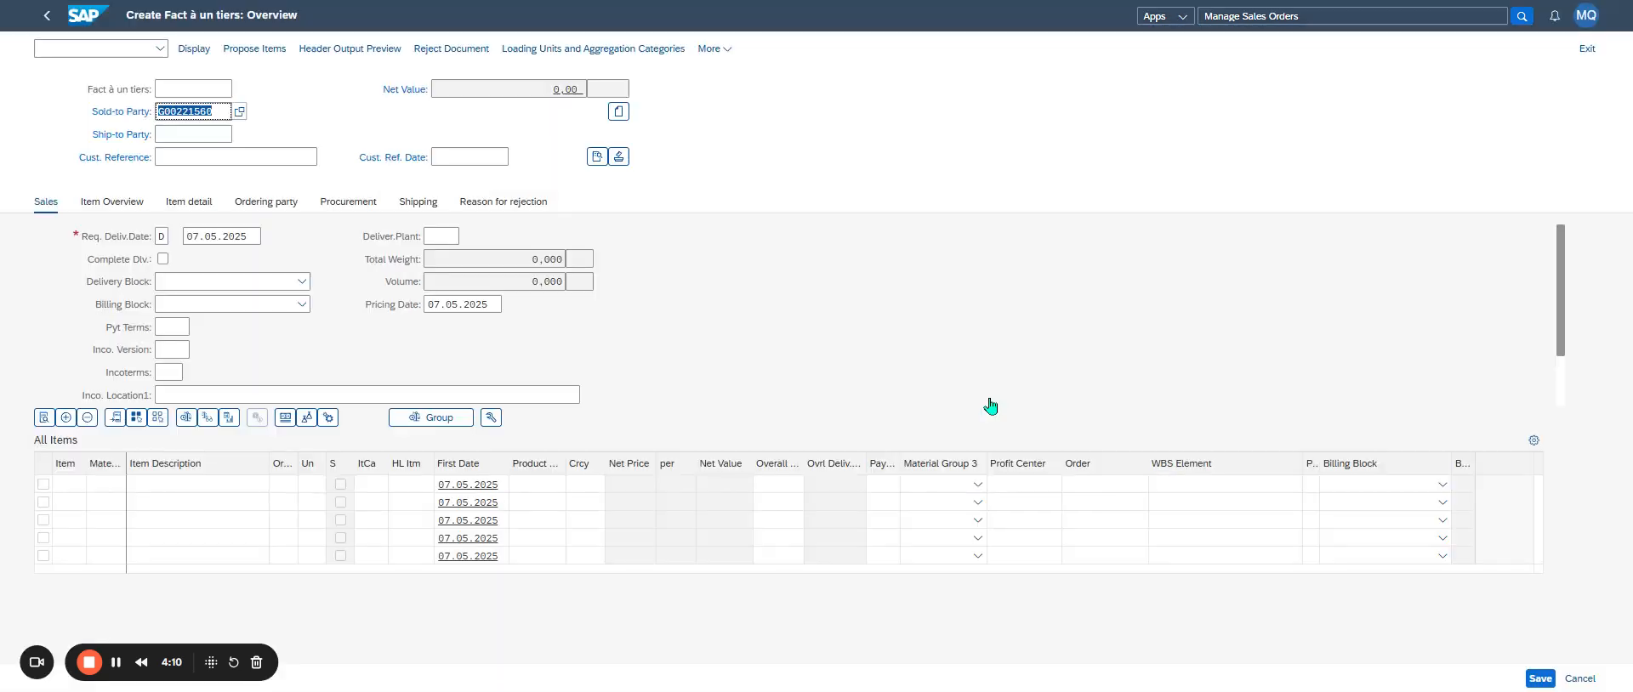
key("Return")
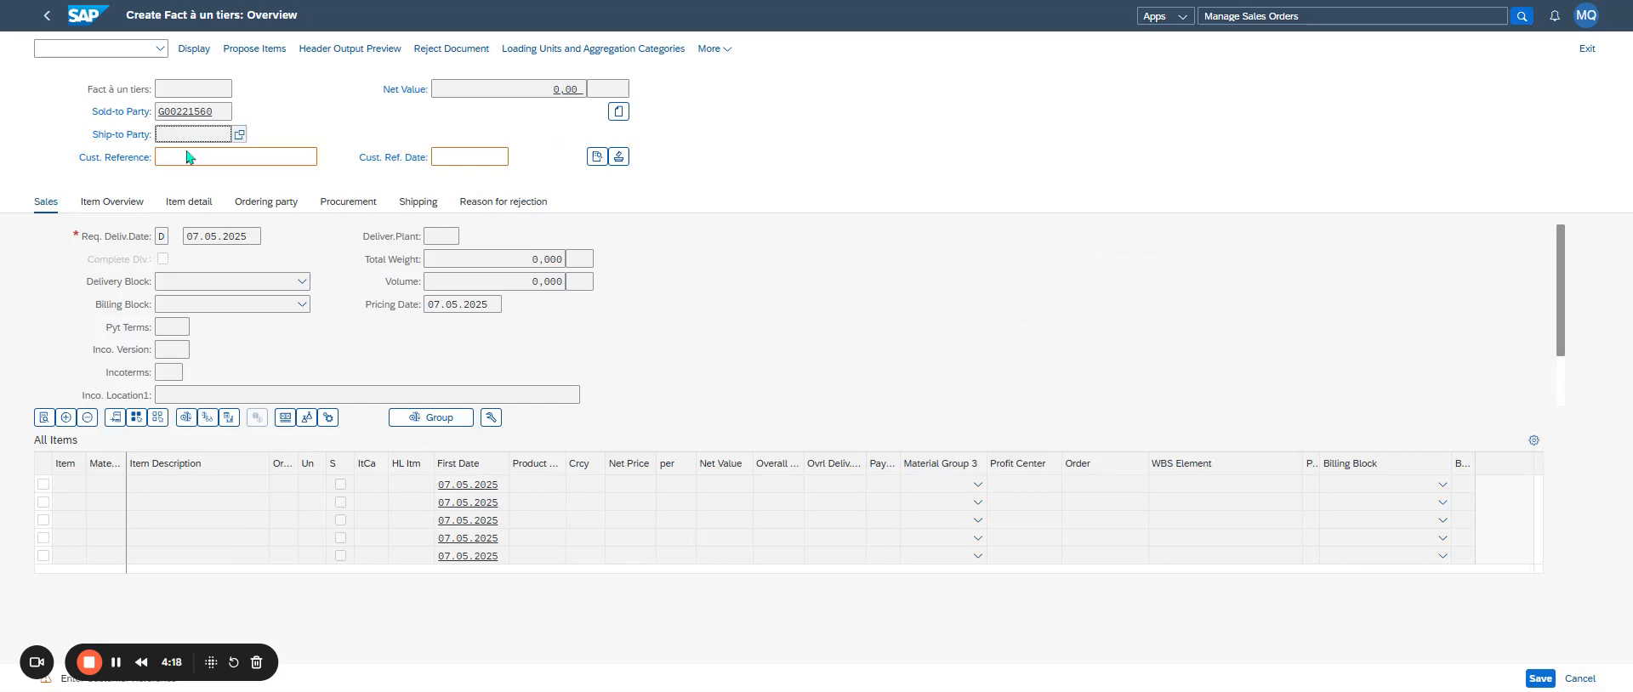
type("BKJ DP")
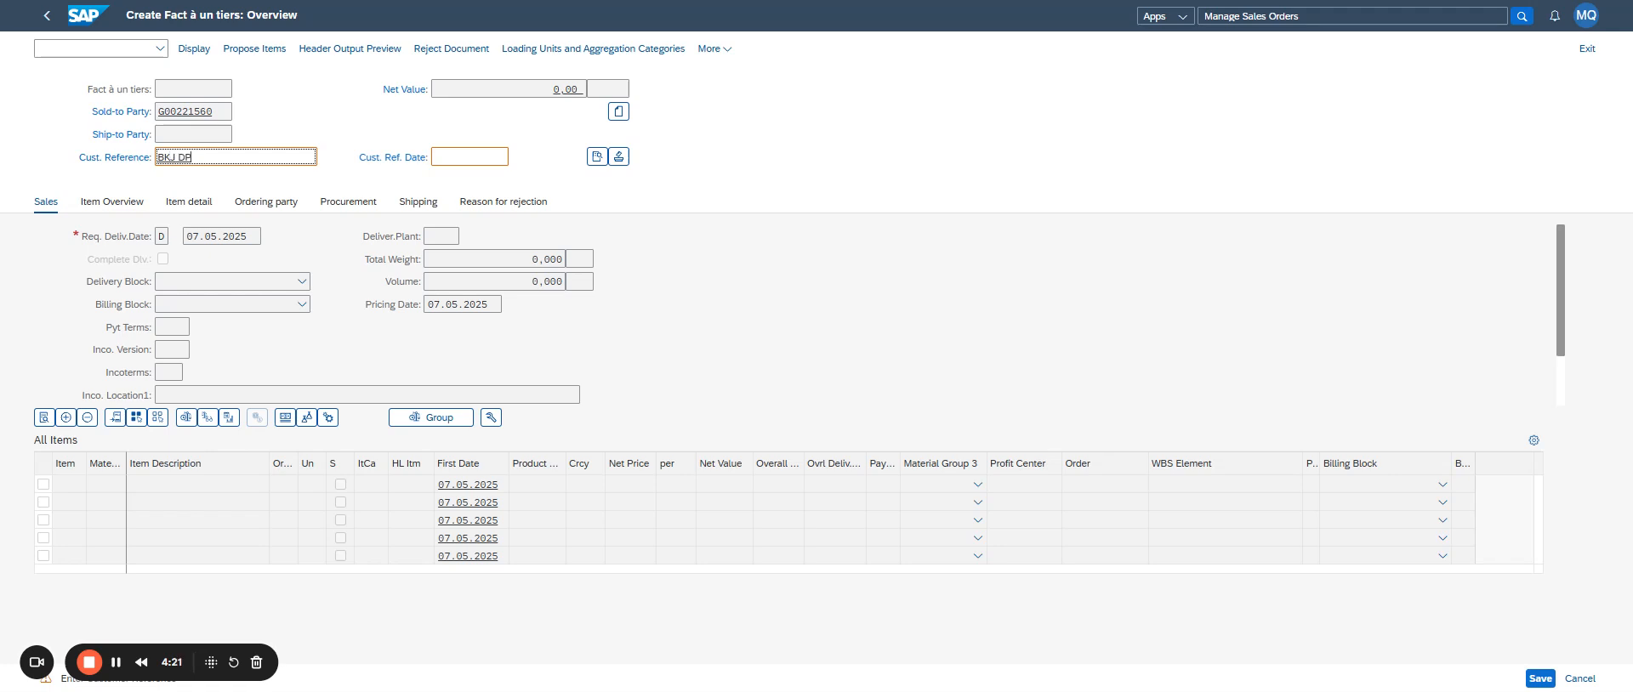
key("Return")
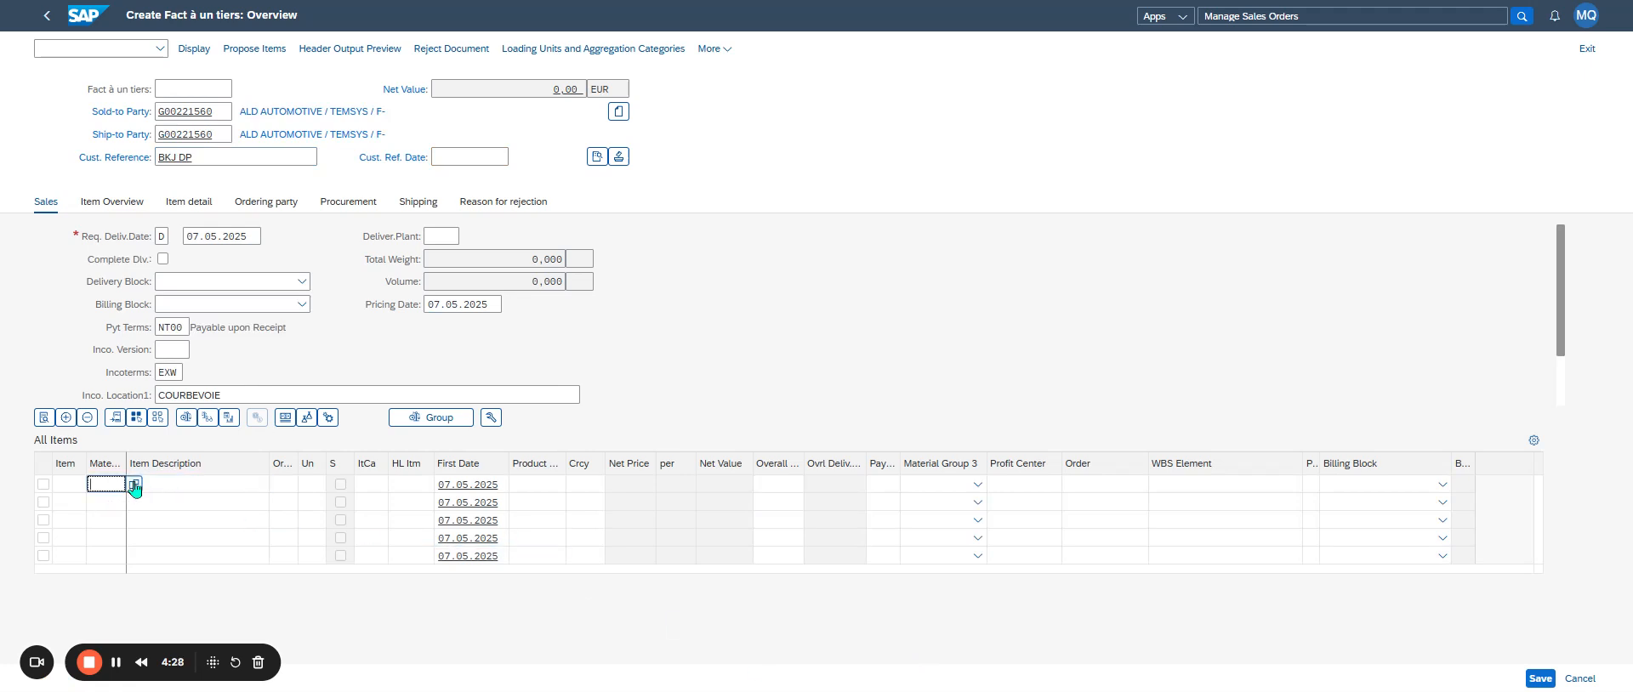
- Find materials with language key FR and add material 1000043, the INTRUM subscription commissions, as the first item with quantity 1
key("F4")
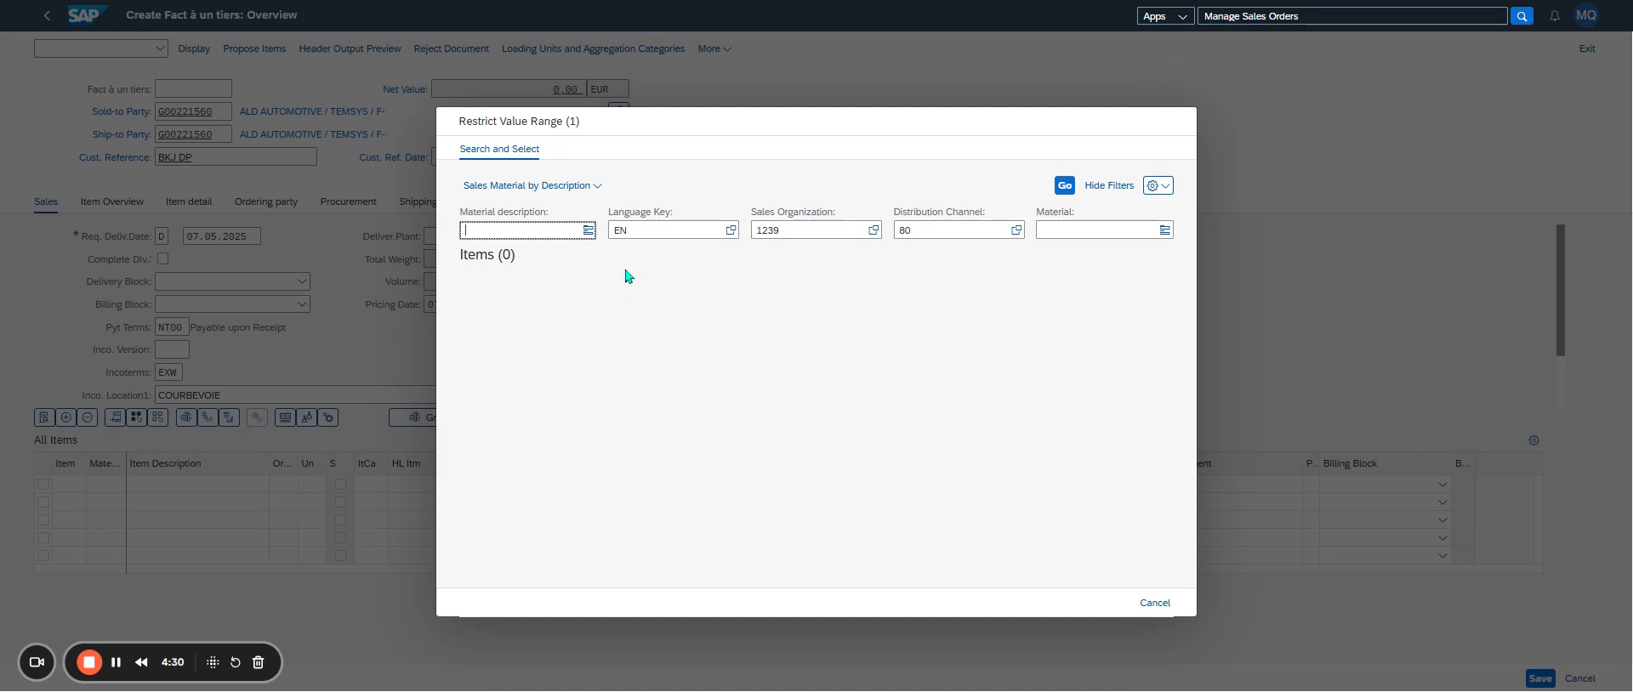
key("BackSpace")
key("BackSpace")
type("fr")
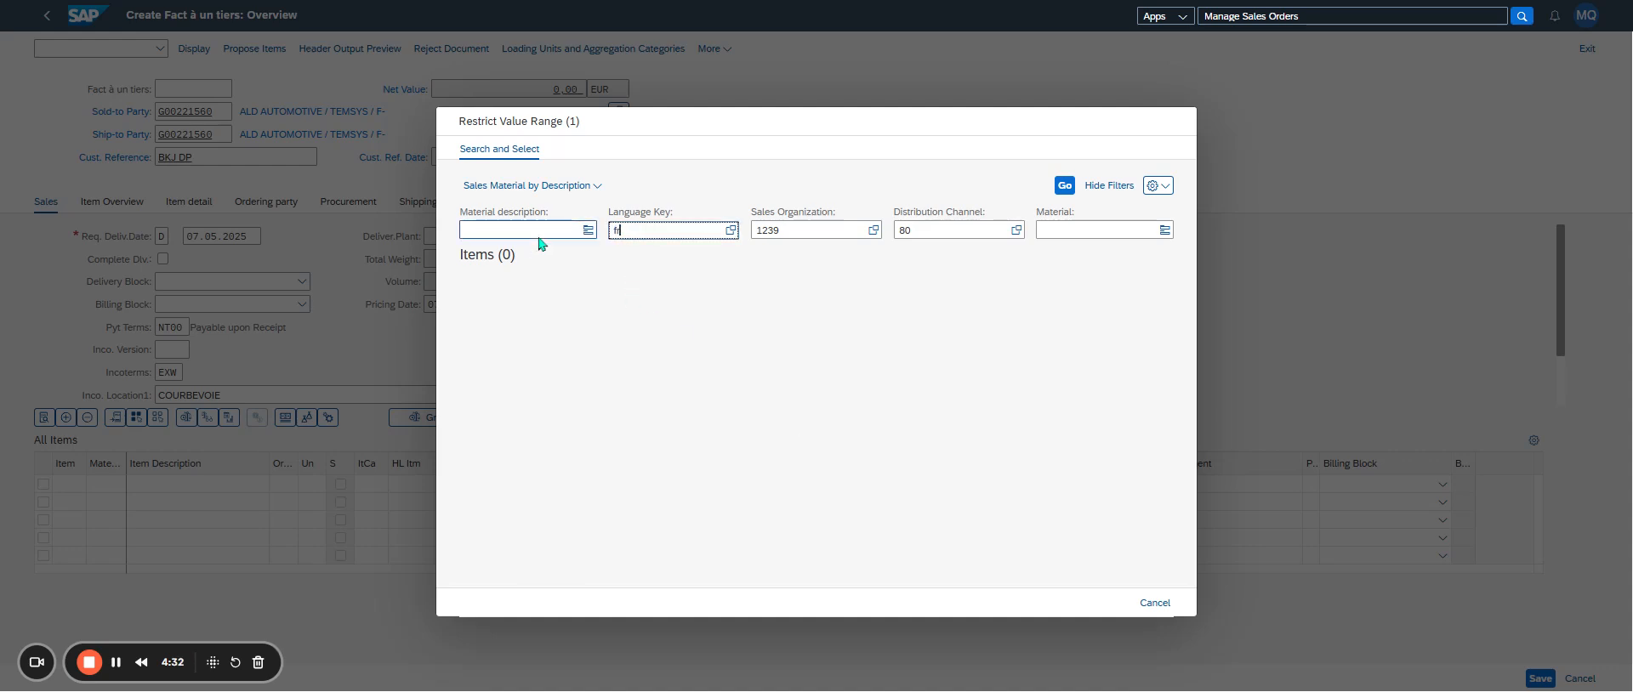
key("Return")
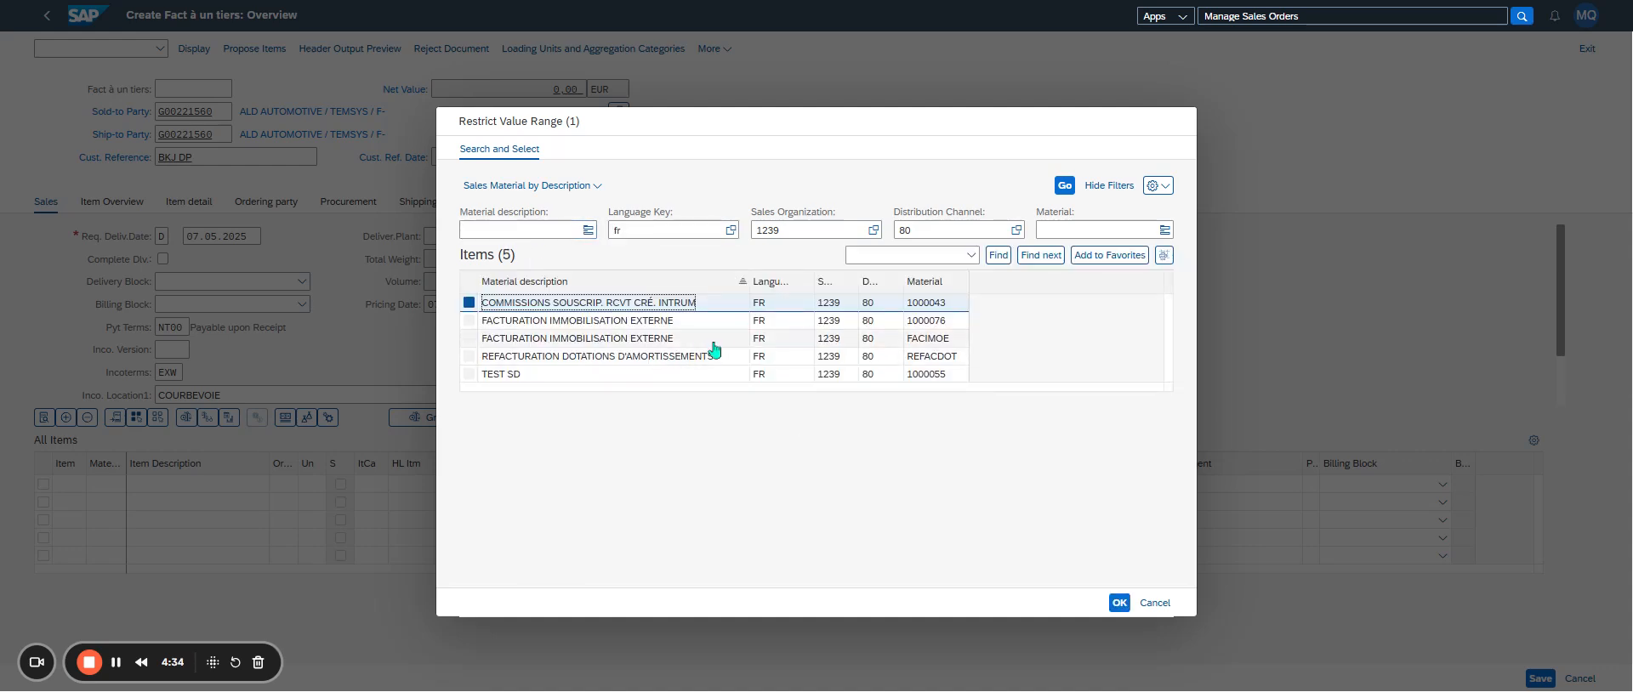
double_click(643, 308)
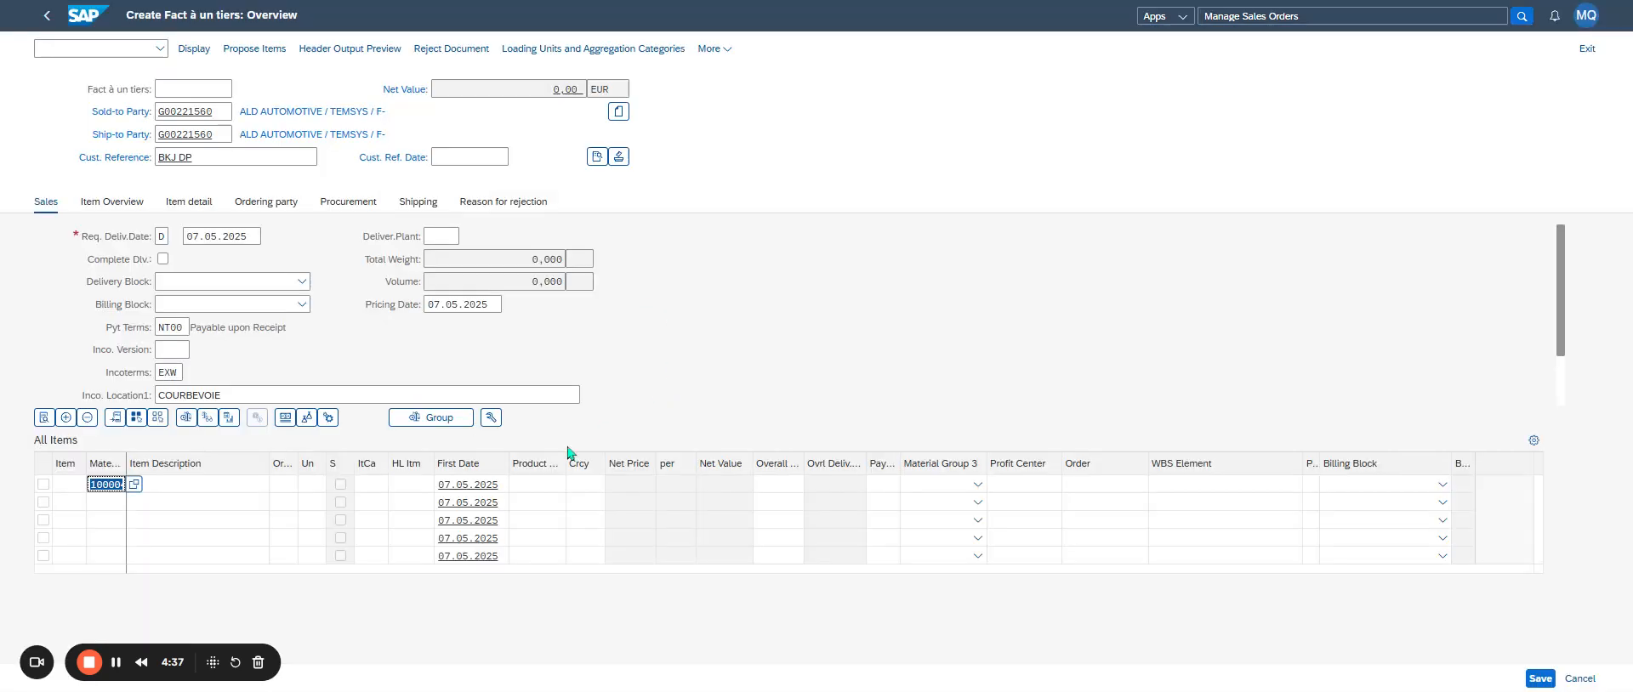
left_click(289, 484)
type("1")
key("Return")
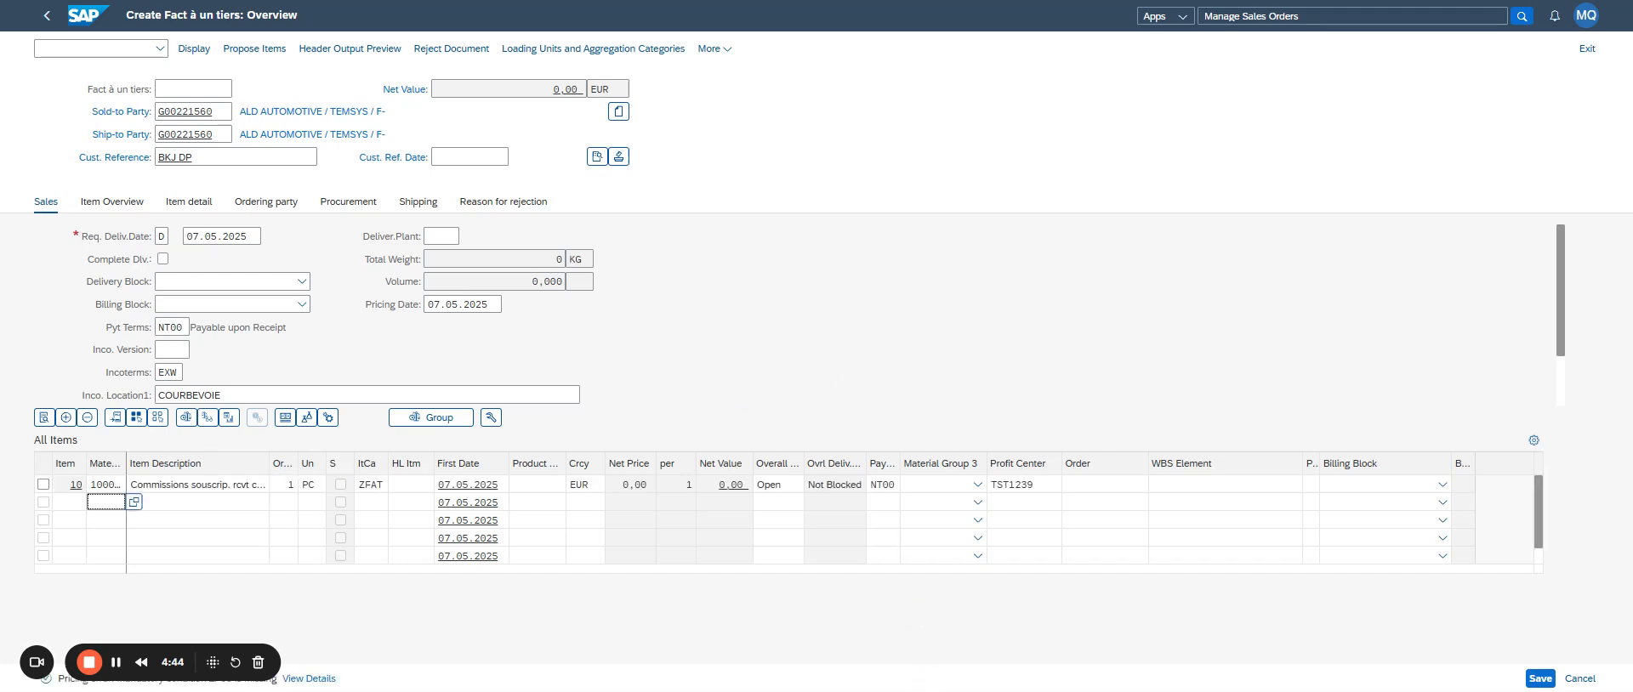
- Change item 10's category to ZJAL (Fact. à jalon) and set its Product value to 2
double_click(370, 484)
key("F4")
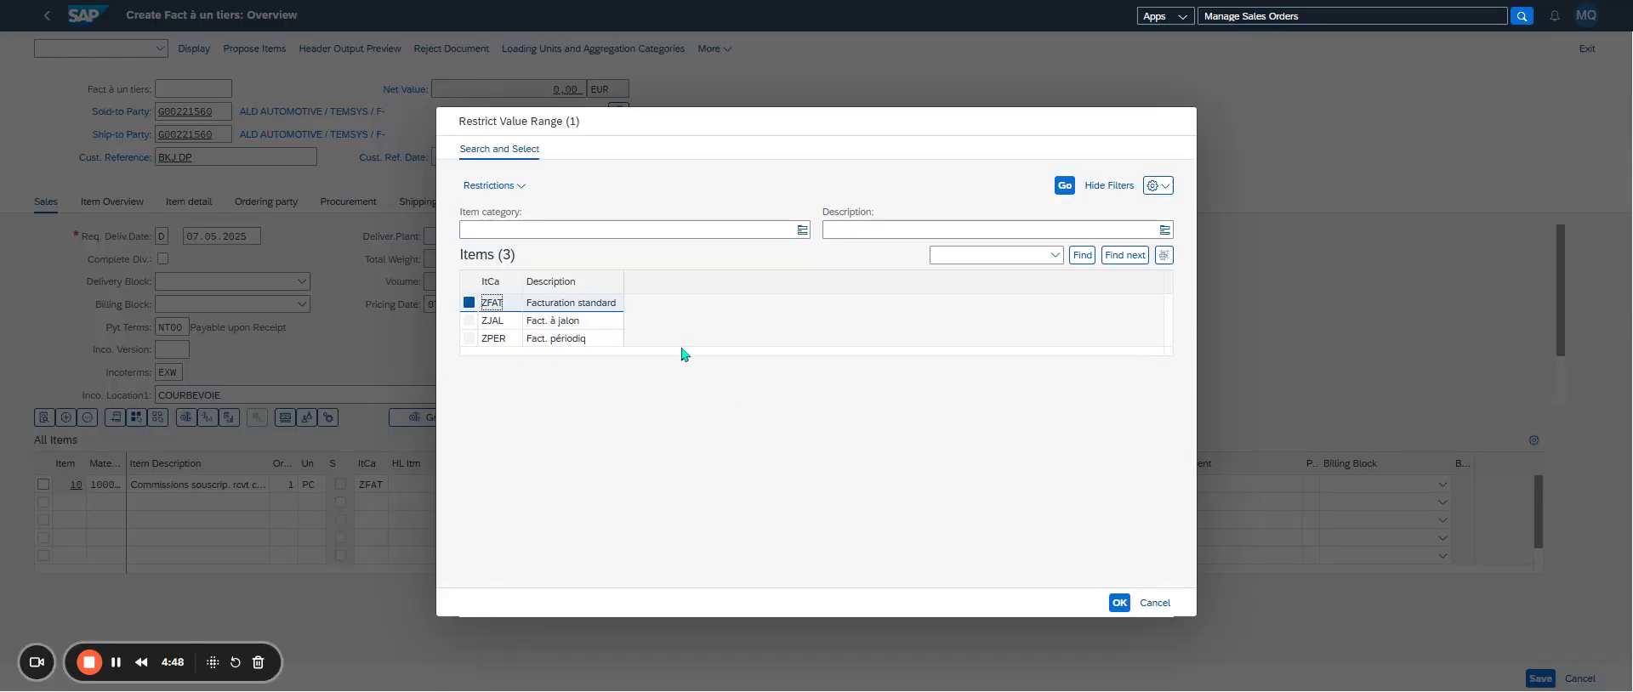
double_click(588, 328)
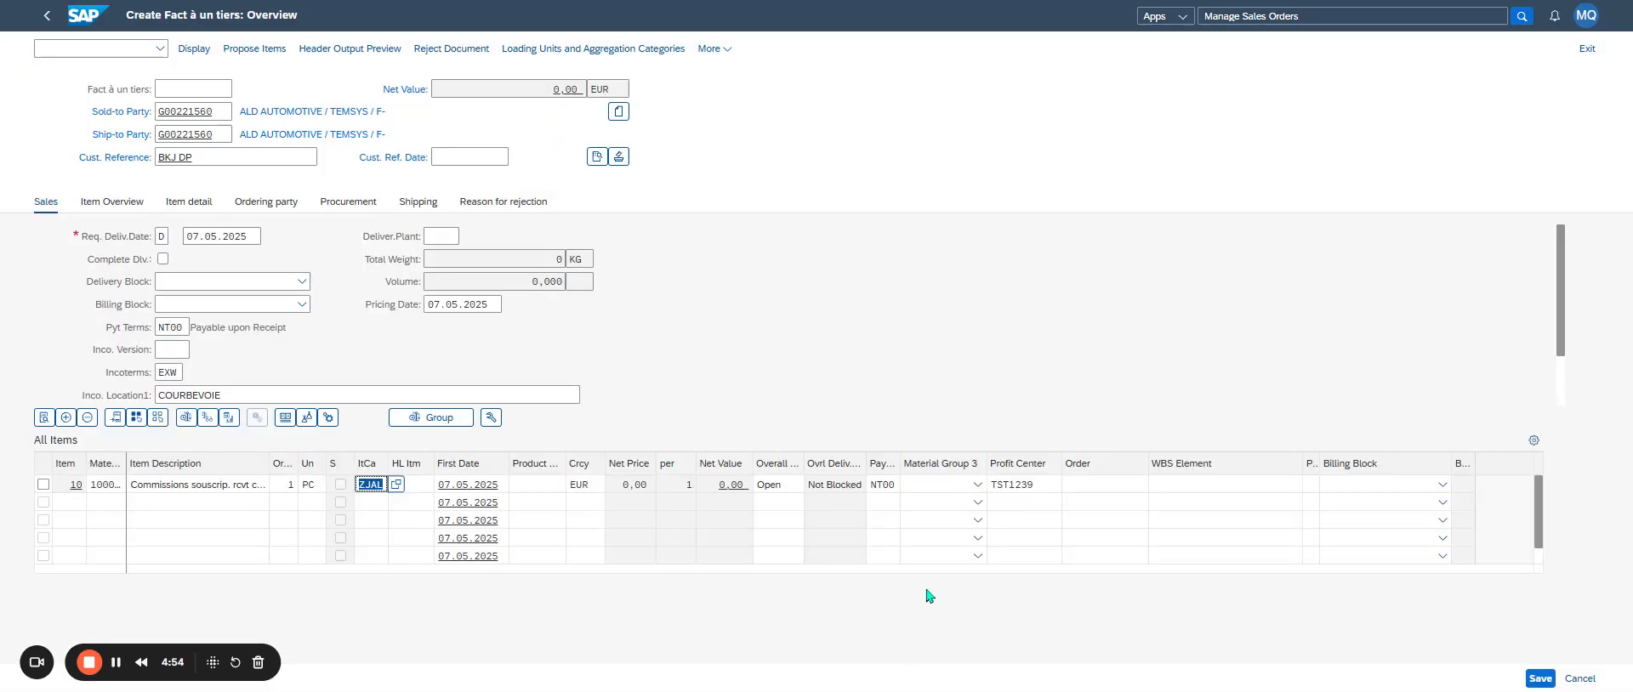
key("Return")
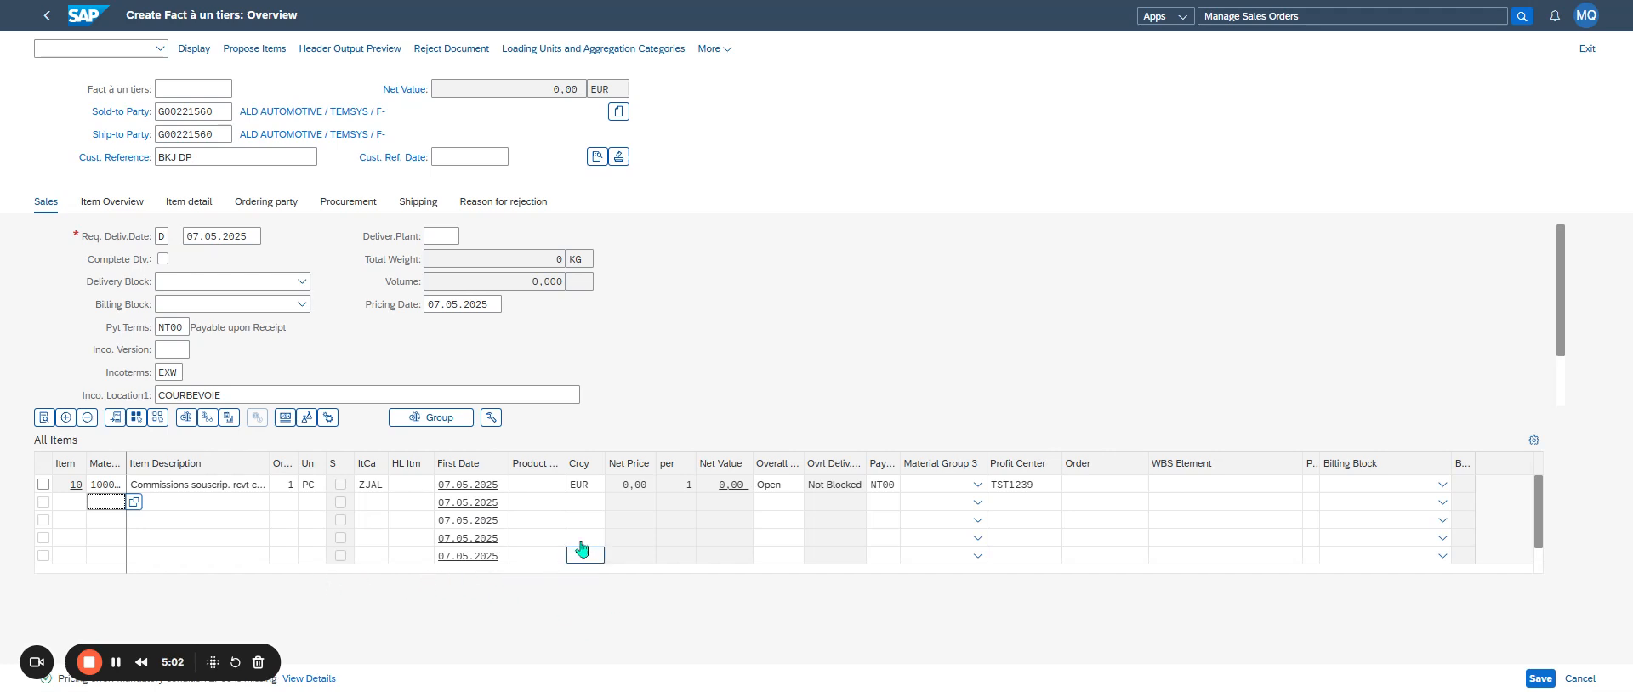
left_click(530, 491)
key("Return")
- Set the Prix factu tiers amount in item 10's pricing conditions to 78.220 EUR and return to the overview
left_click(43, 484)
left_click(285, 417)
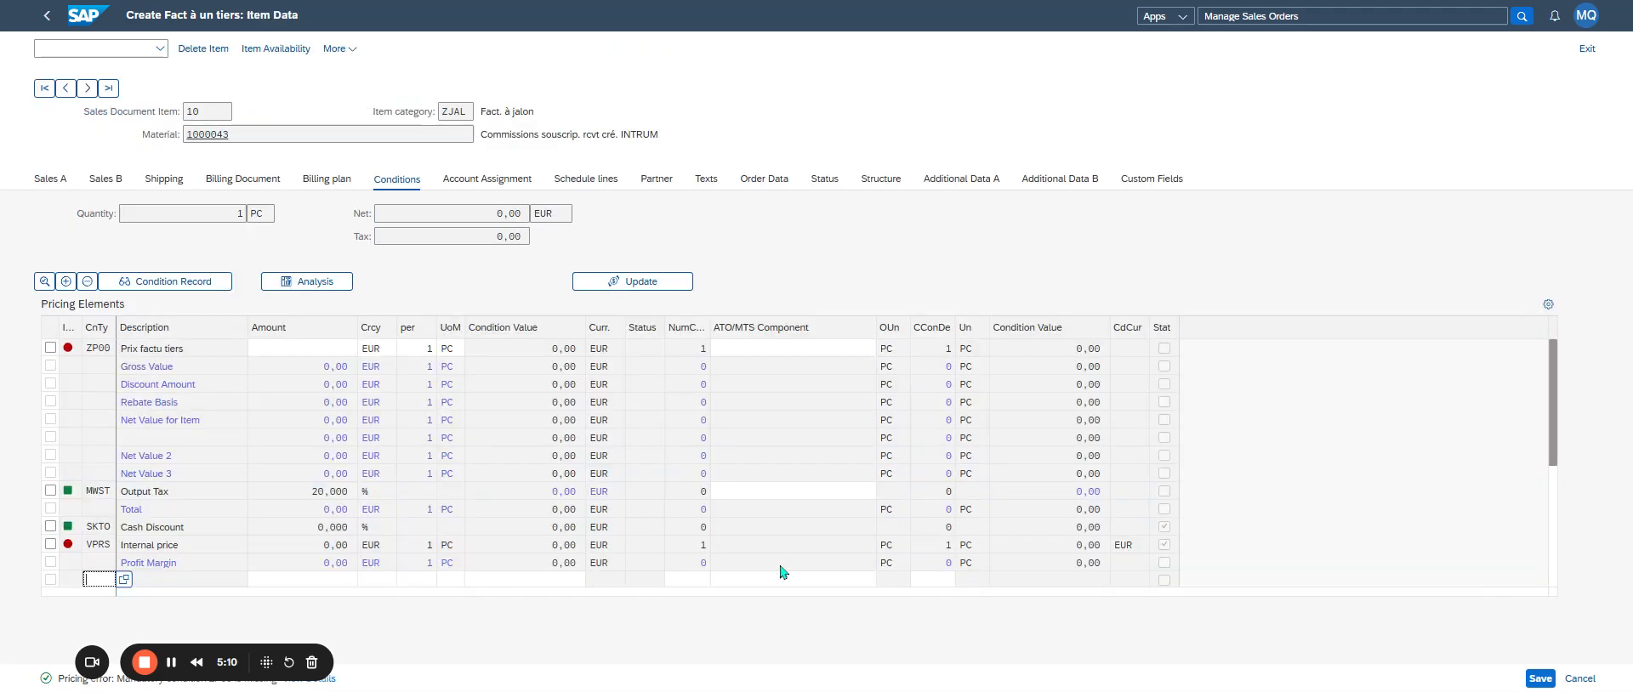
left_click(279, 348)
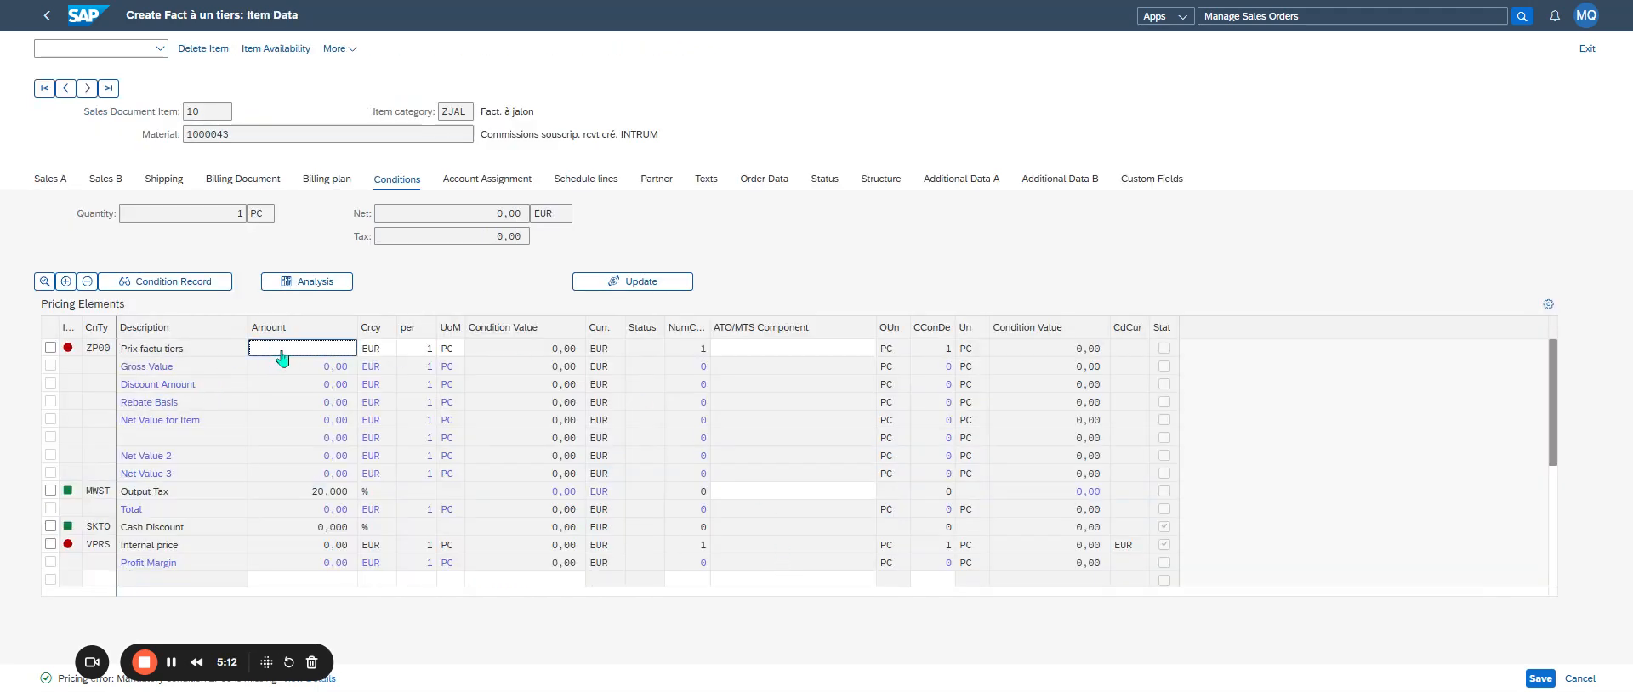
type("78.220")
key("Return")
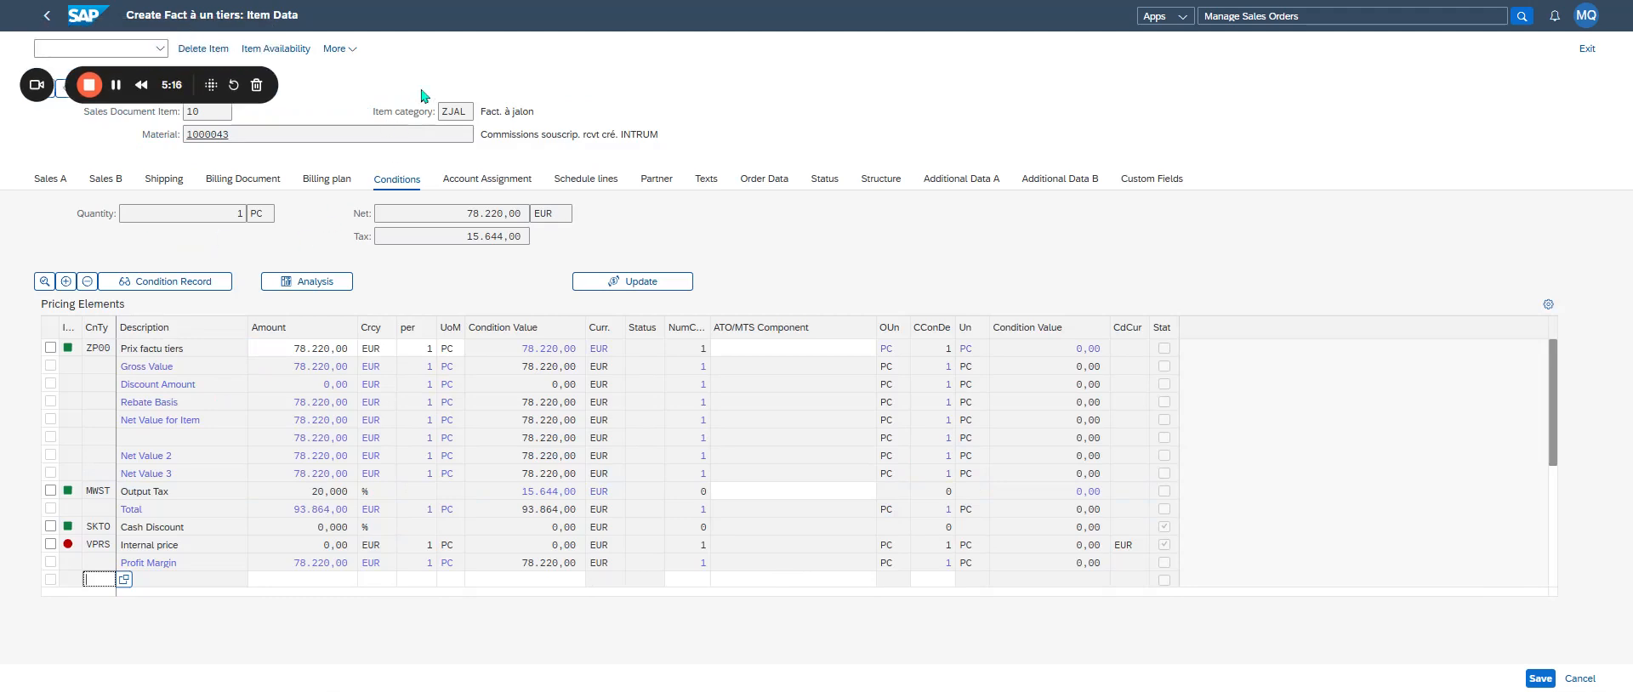
left_click(284, 78)
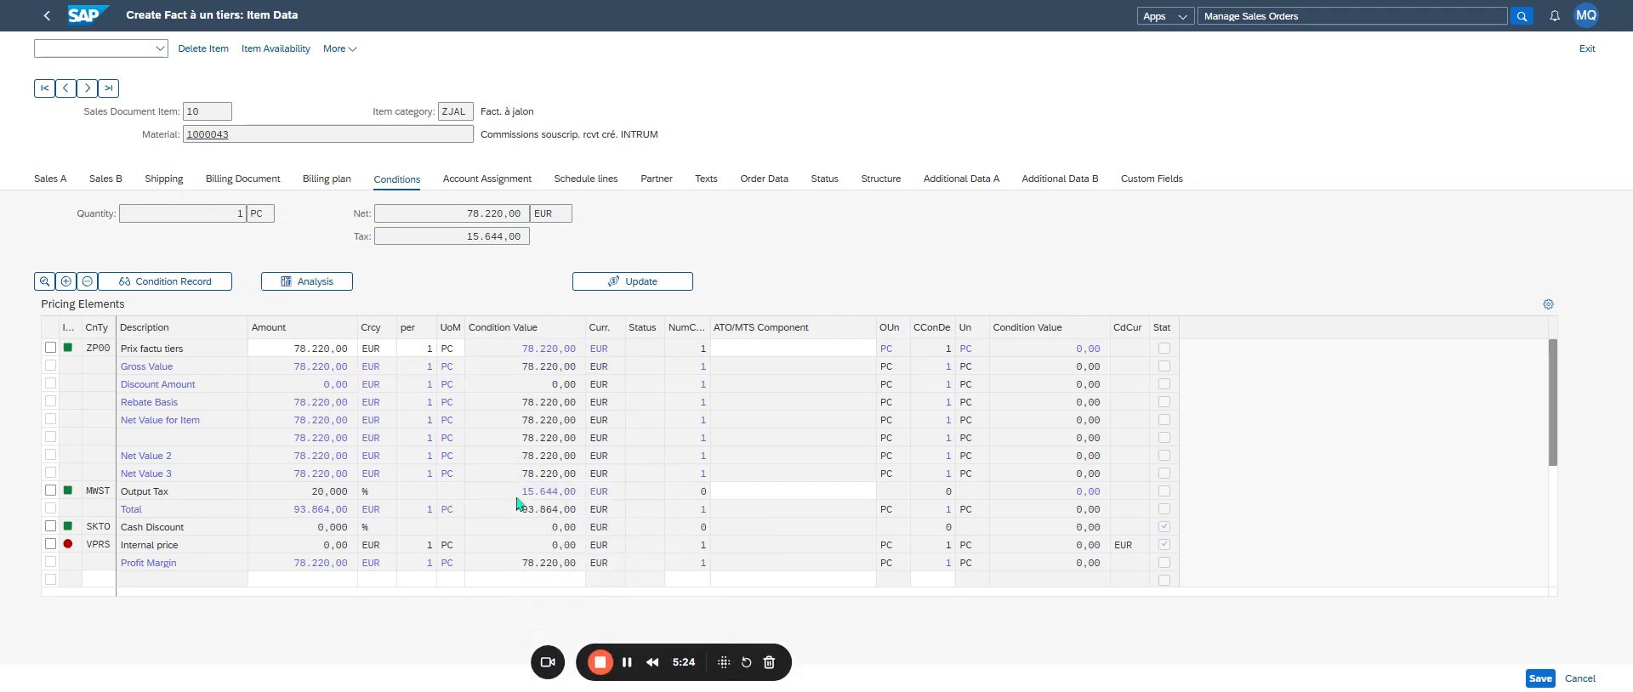
left_click(46, 15)
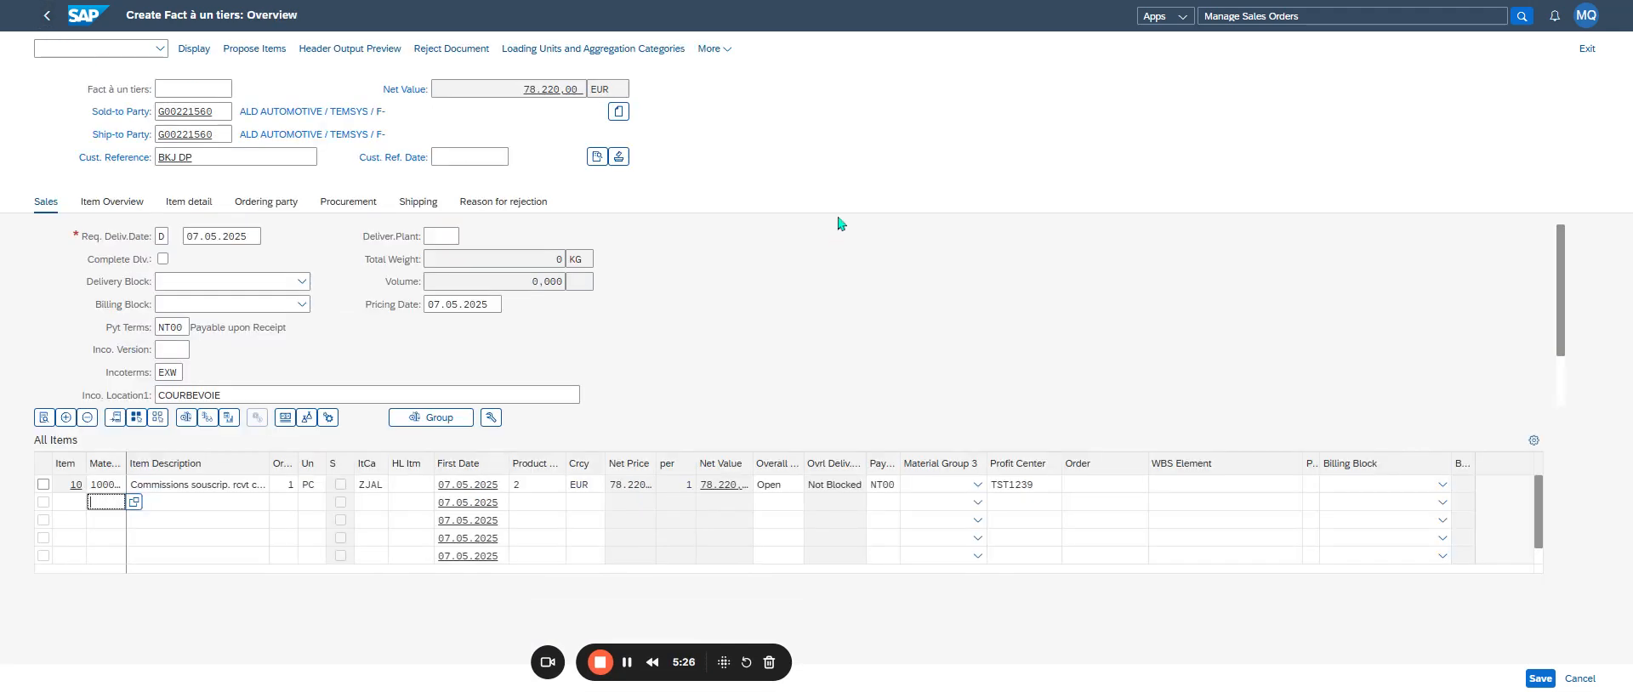
- Check the order's incompletion log for missing data and return to the overview
left_click(713, 49)
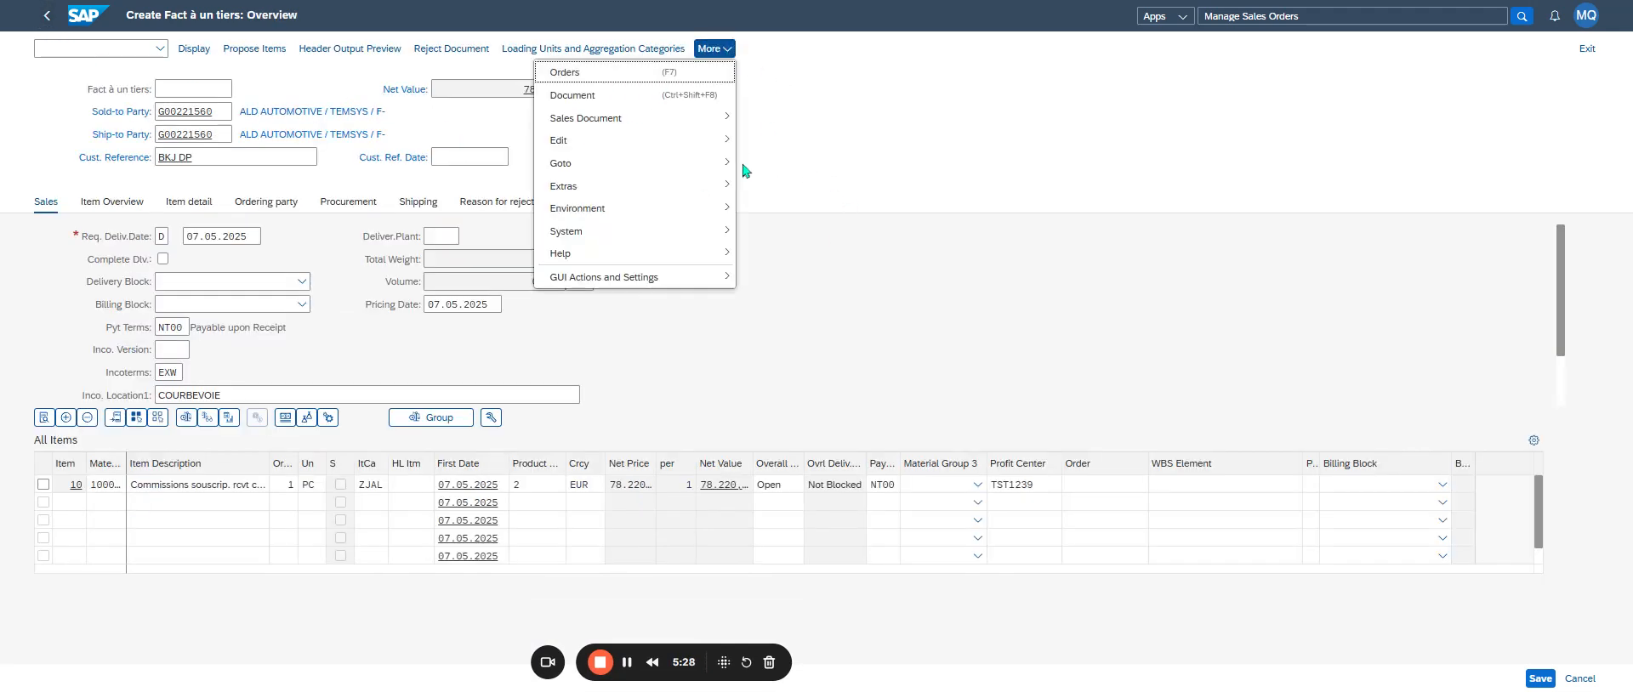
mouse_move(689, 194)
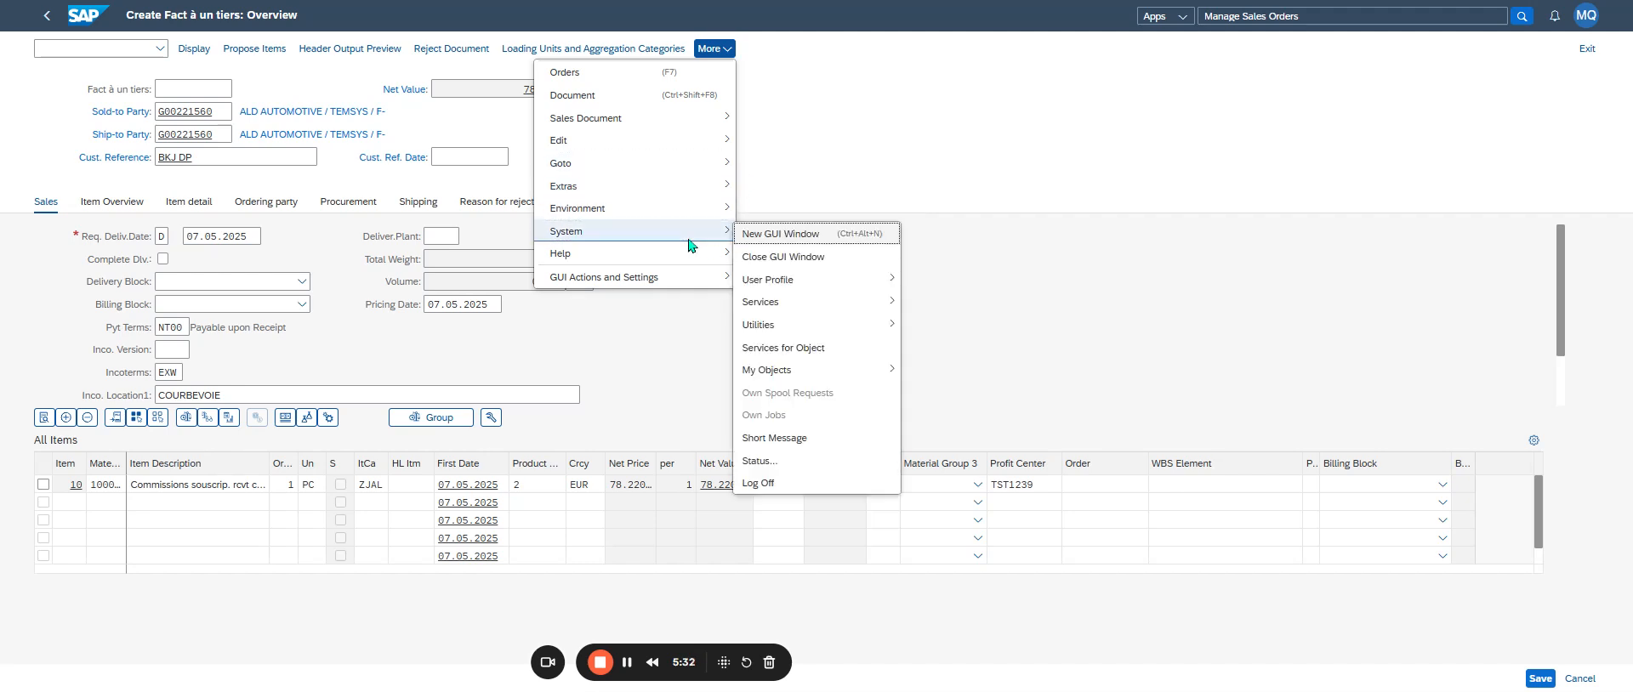
mouse_move(693, 220)
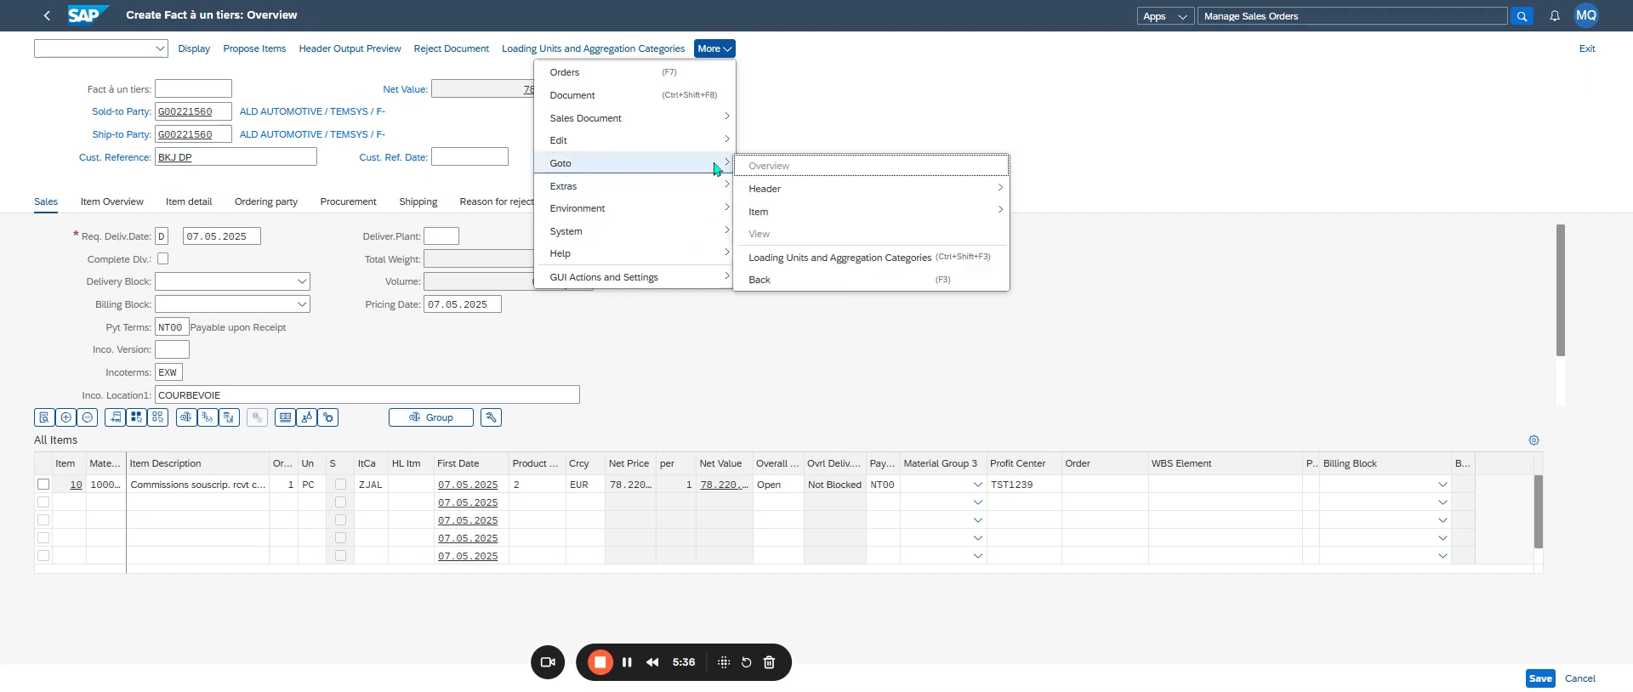
mouse_move(719, 139)
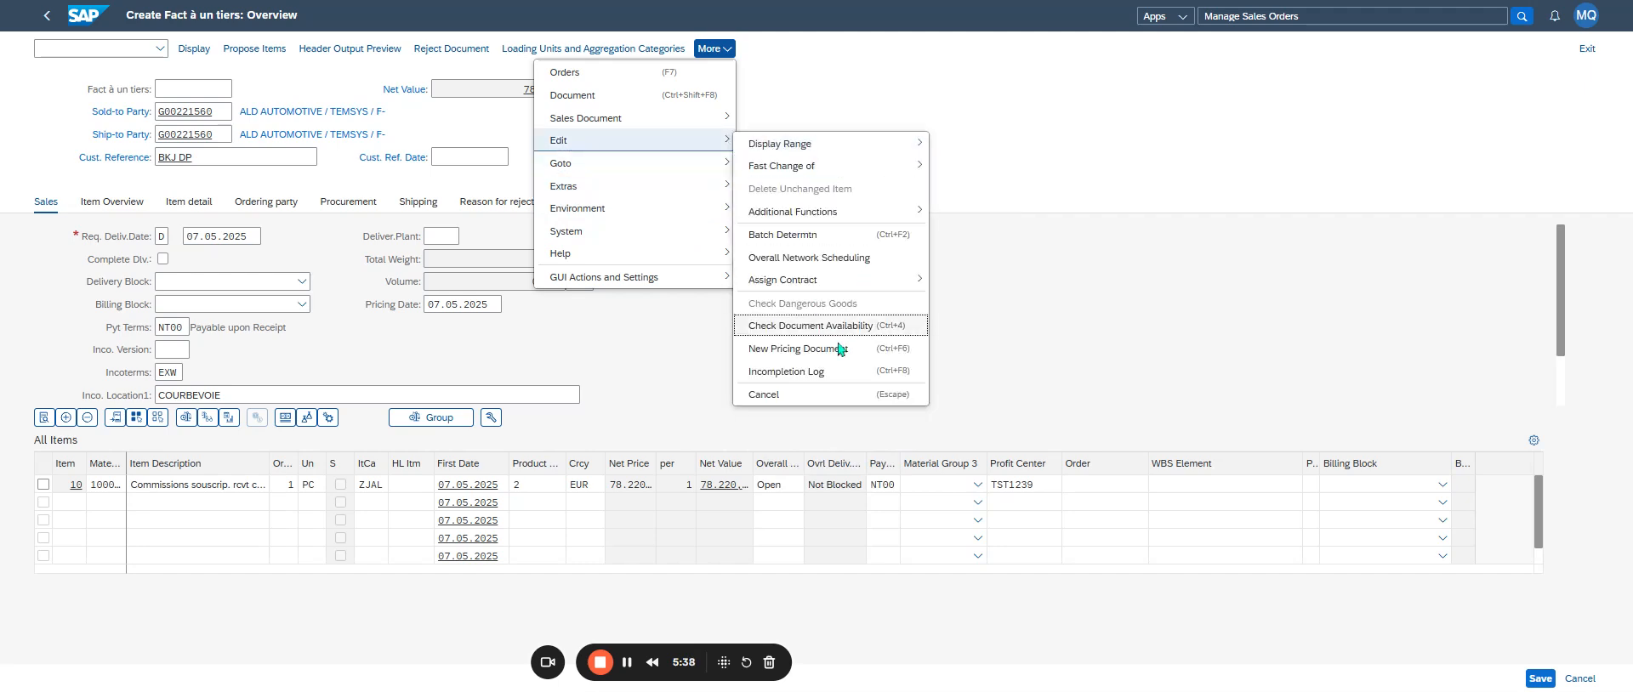
left_click(829, 375)
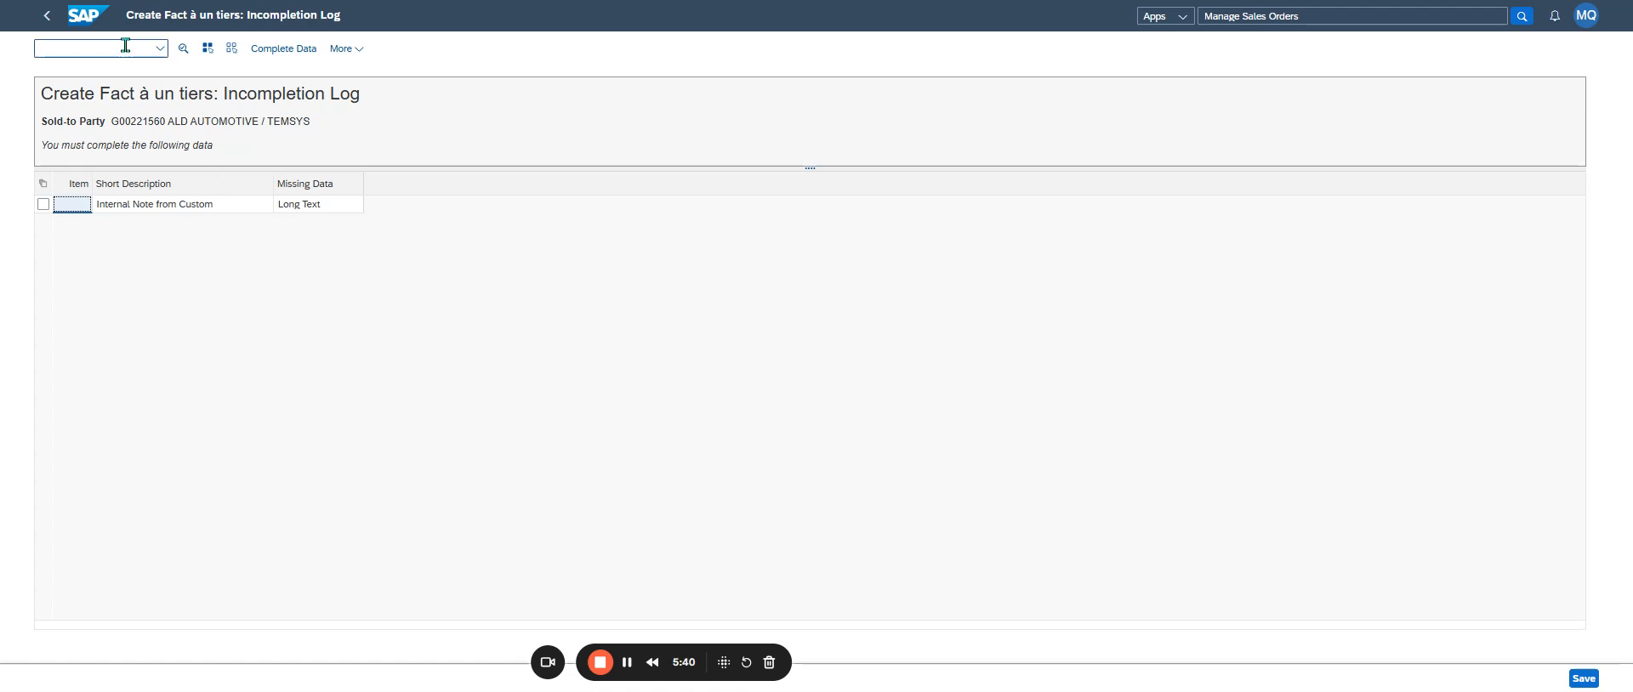
left_click(47, 25)
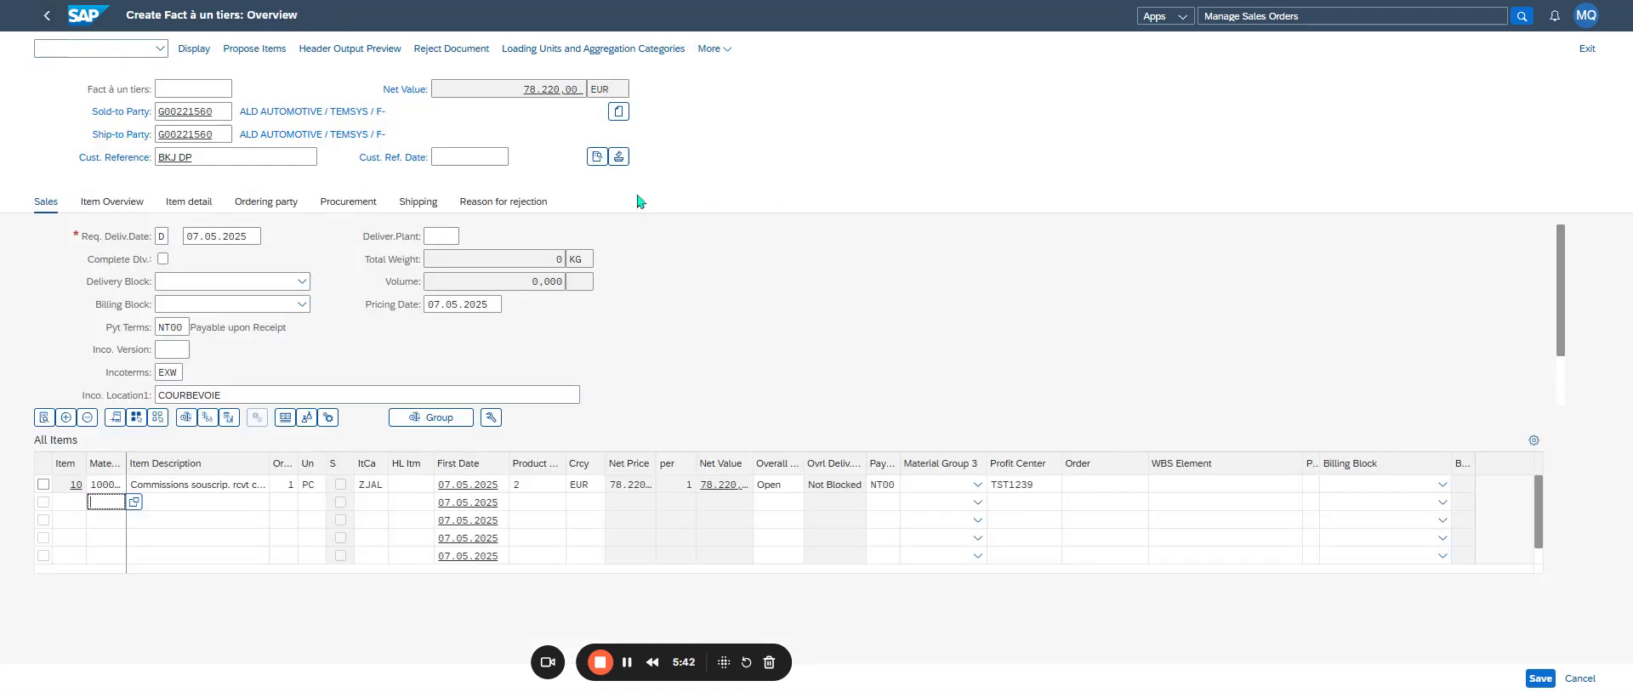
- Enter "BKJ SAP DP" as the Internal Note from Customer in the order's header texts and return to the overview
left_click(598, 157)
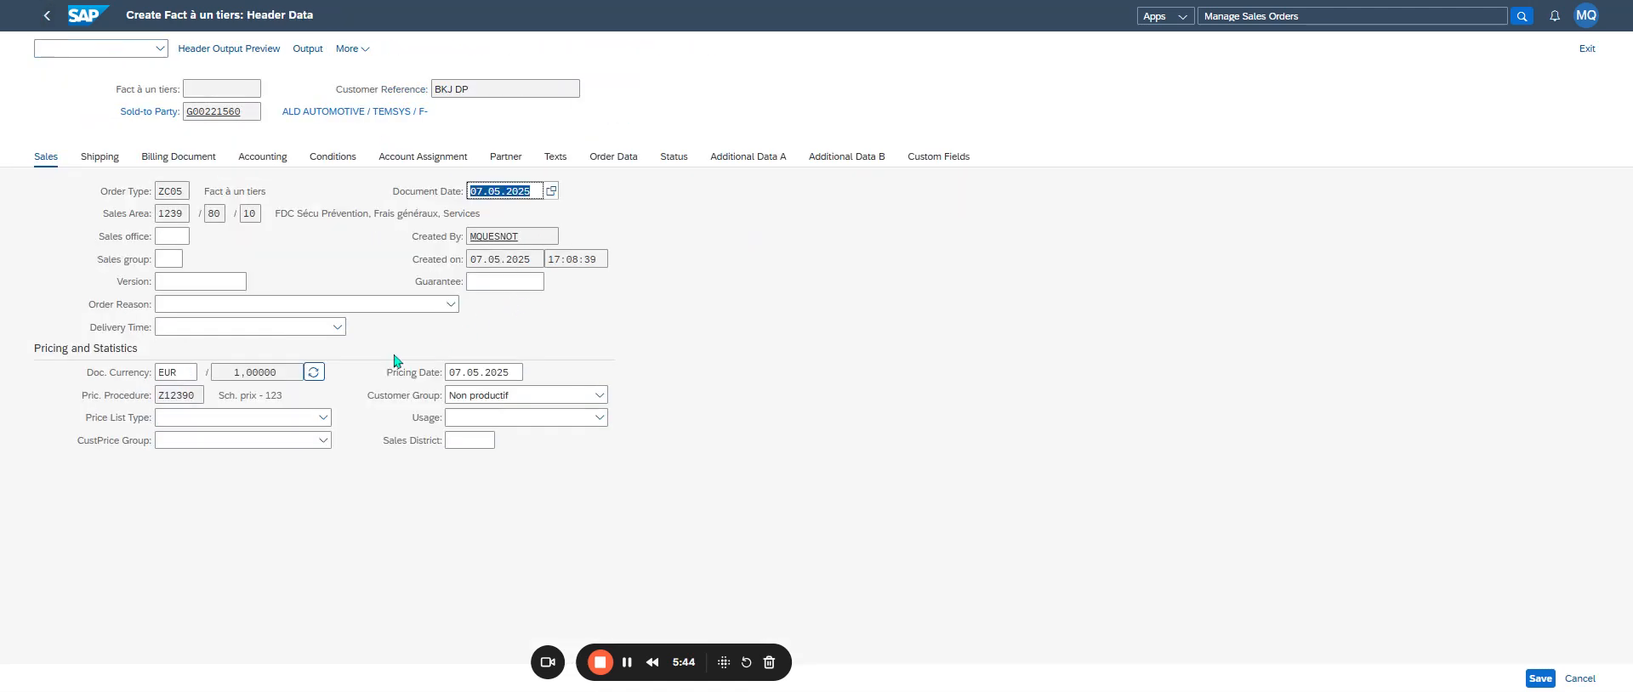
left_click(556, 158)
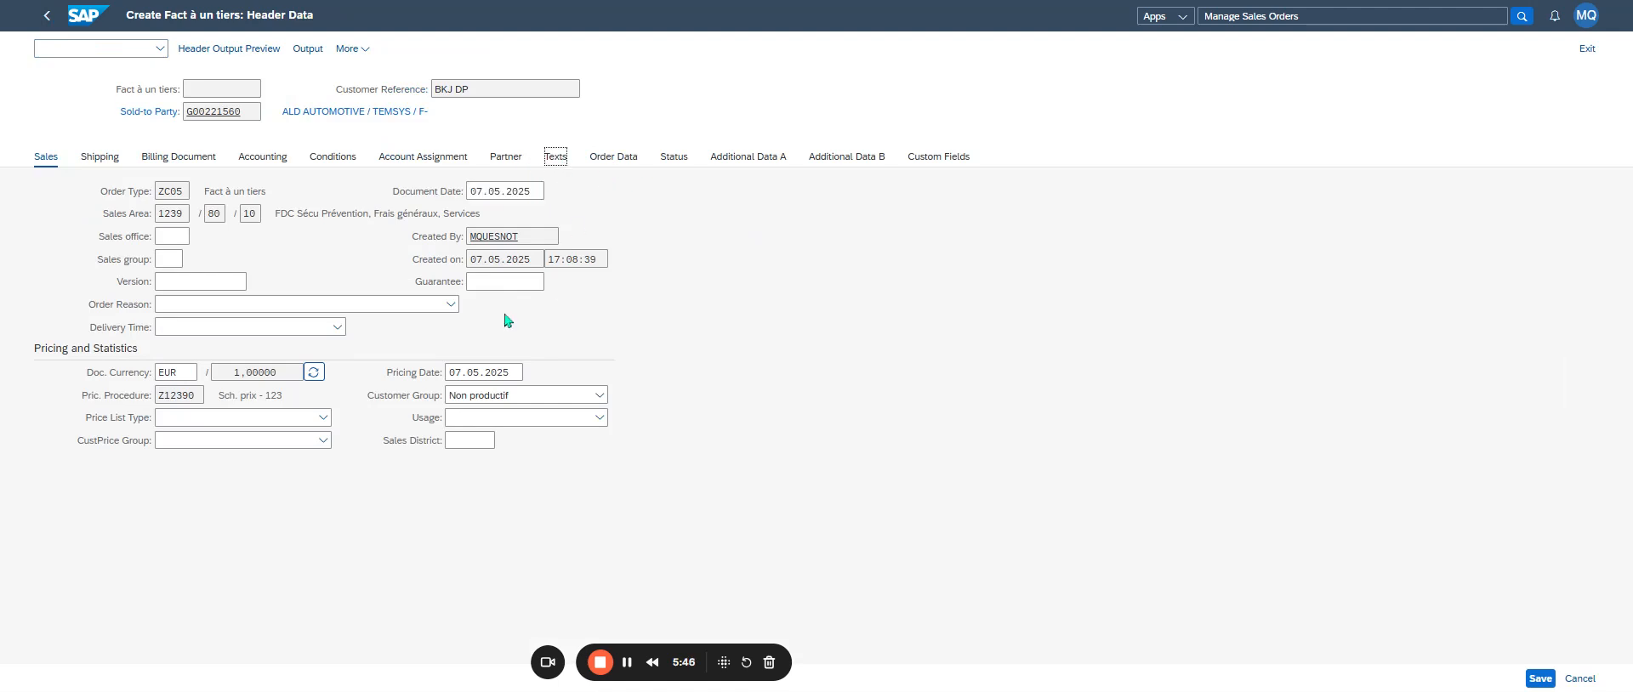
left_click(130, 231)
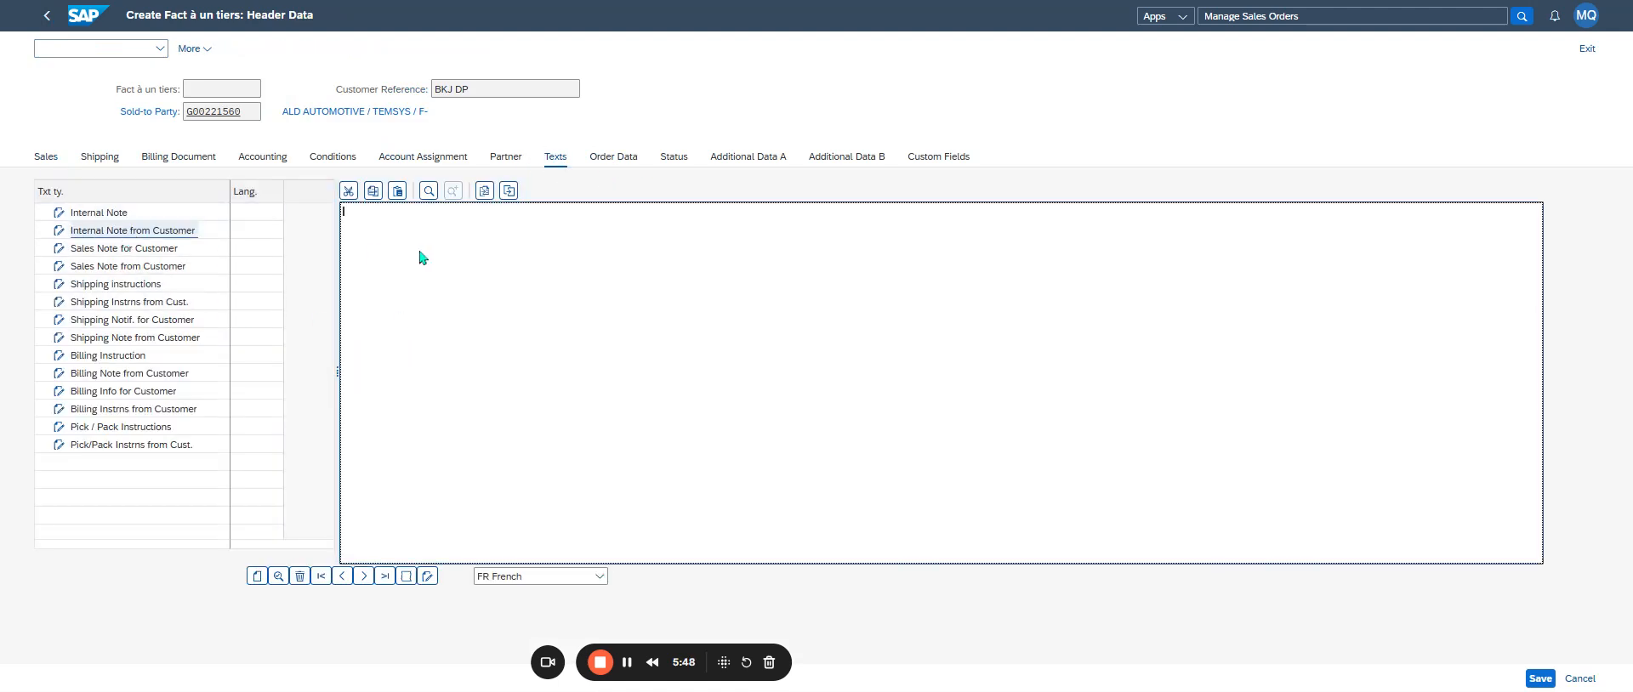
left_click(472, 241)
type("BKJ SAP DP")
left_click(173, 235)
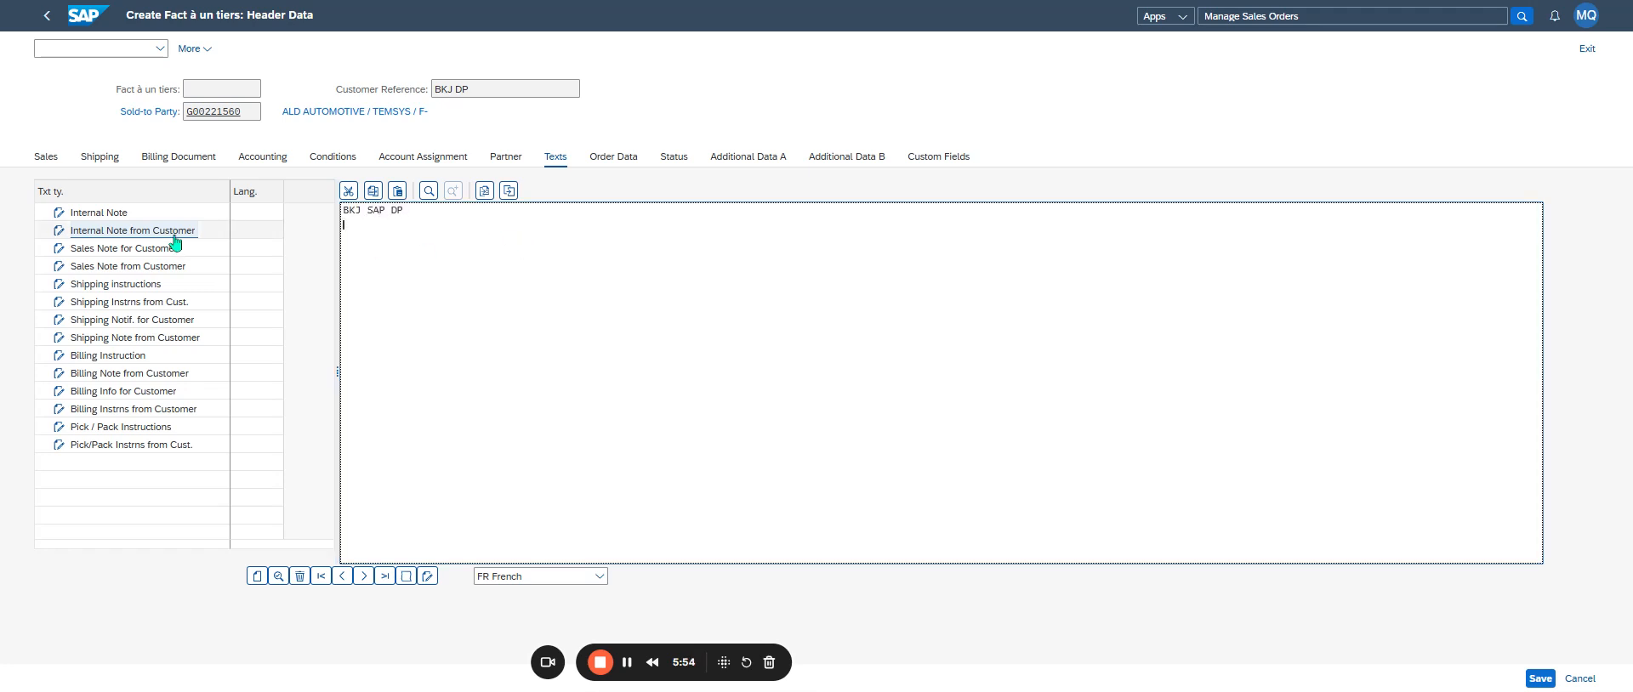
left_click(47, 14)
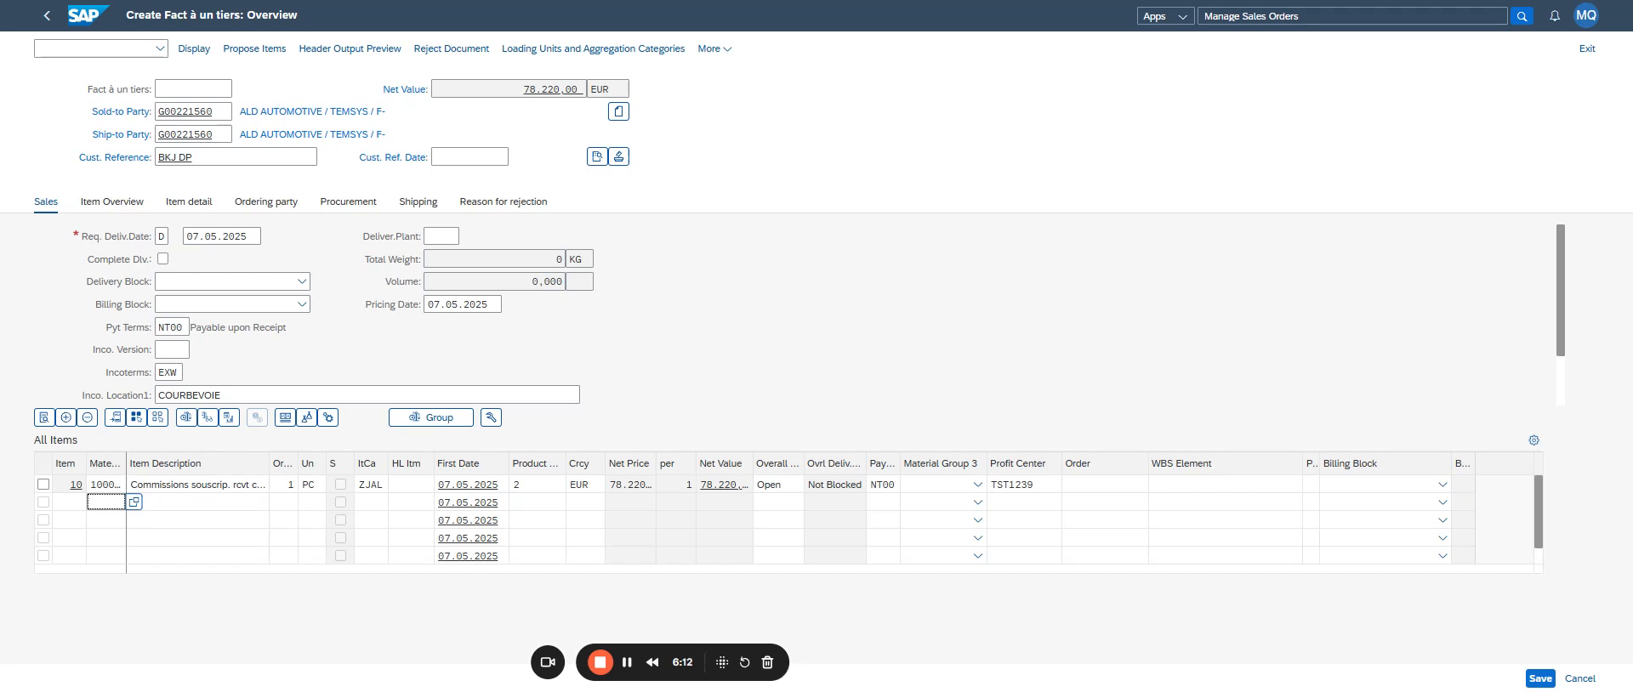
- Review the customer's internal note in the order's header texts and return to the overview
left_click(42, 484)
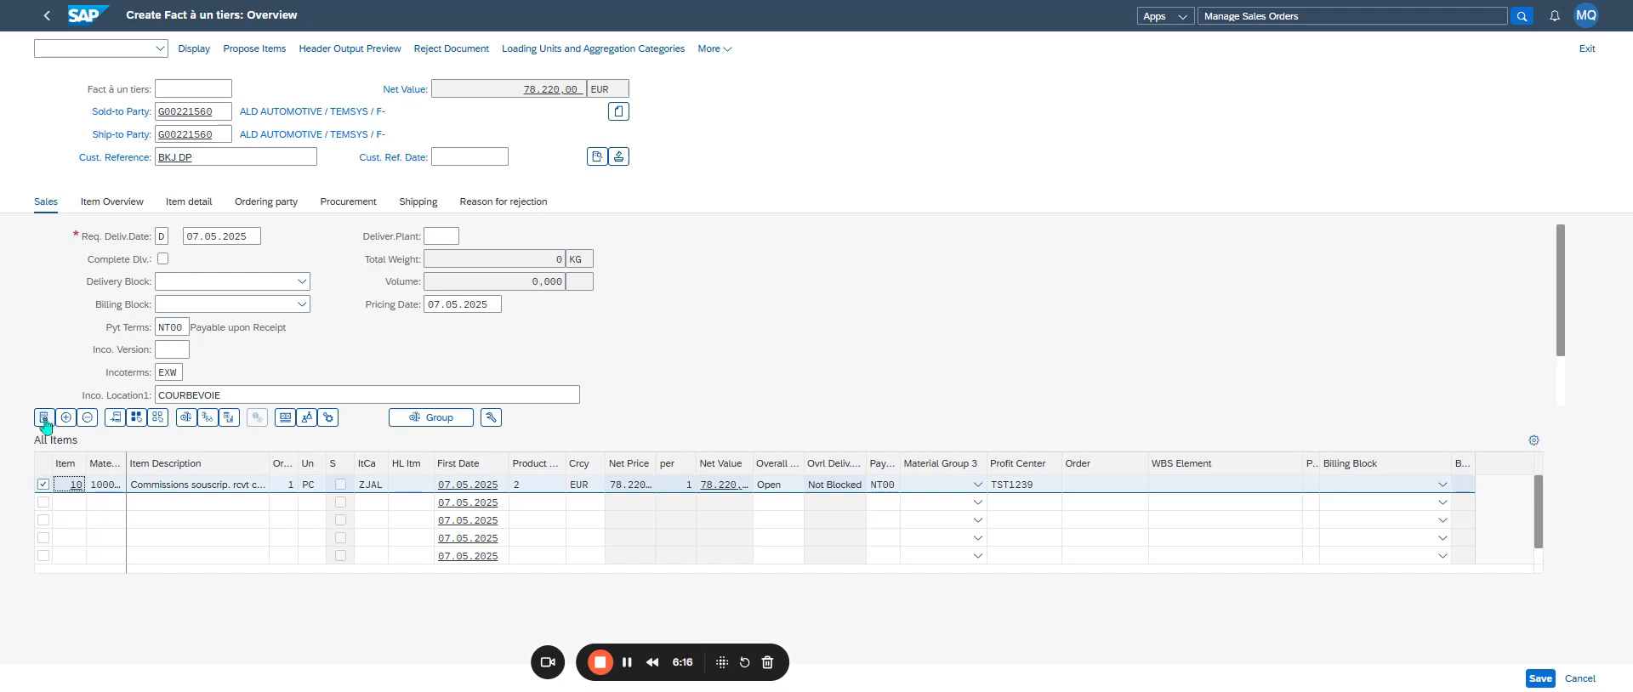
left_click(43, 491)
left_click(596, 159)
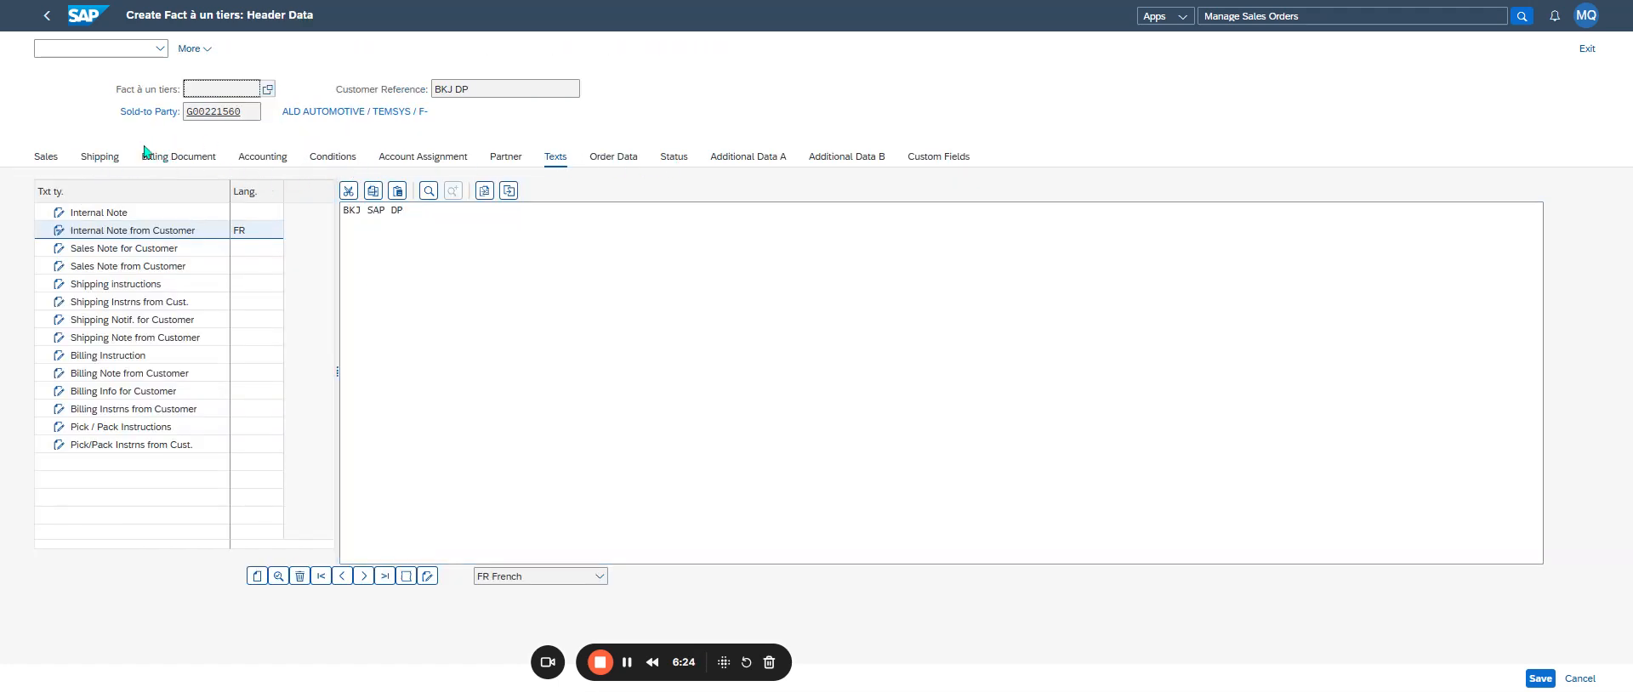
left_click(47, 16)
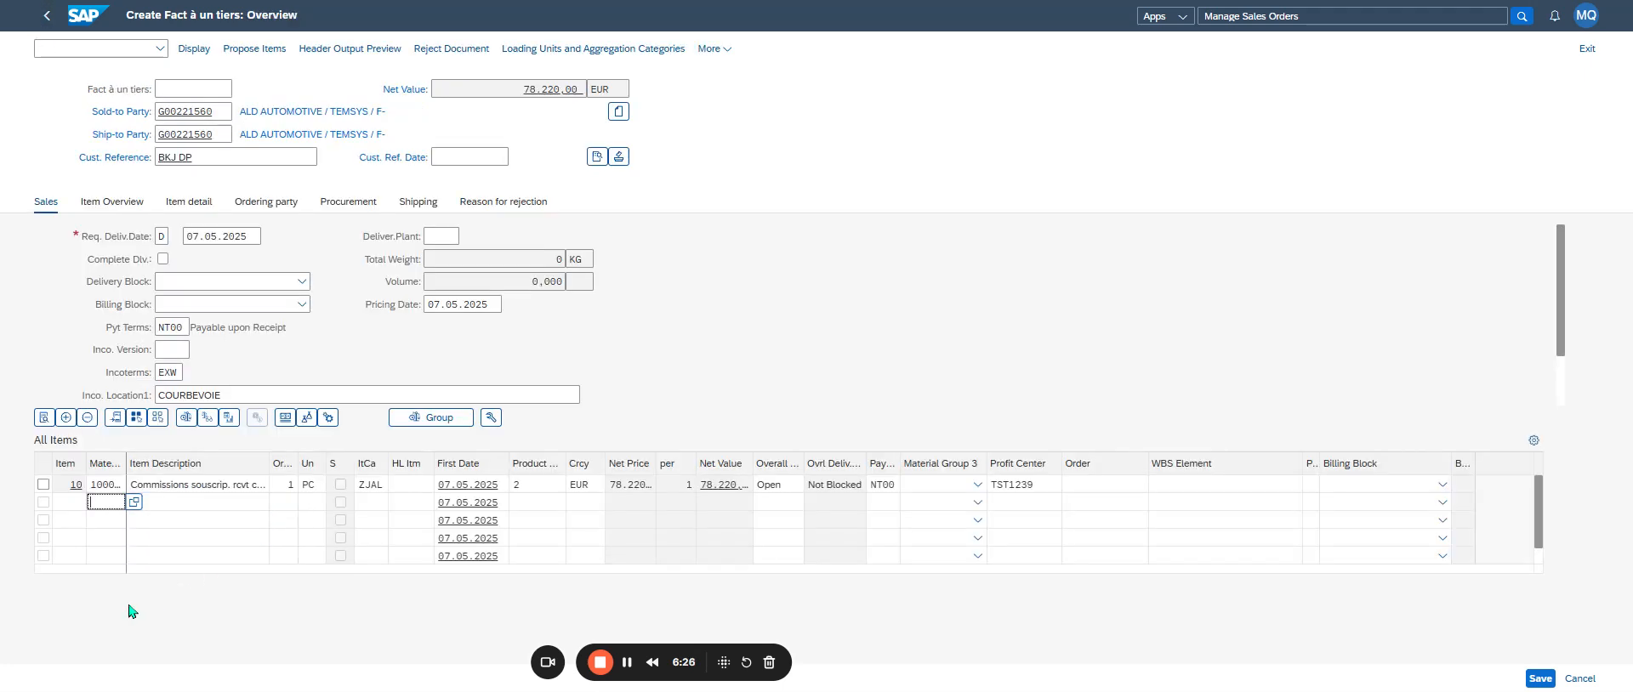
- Open item 10's billing plan and set the first billing date to 07.05.2025
left_click(57, 484)
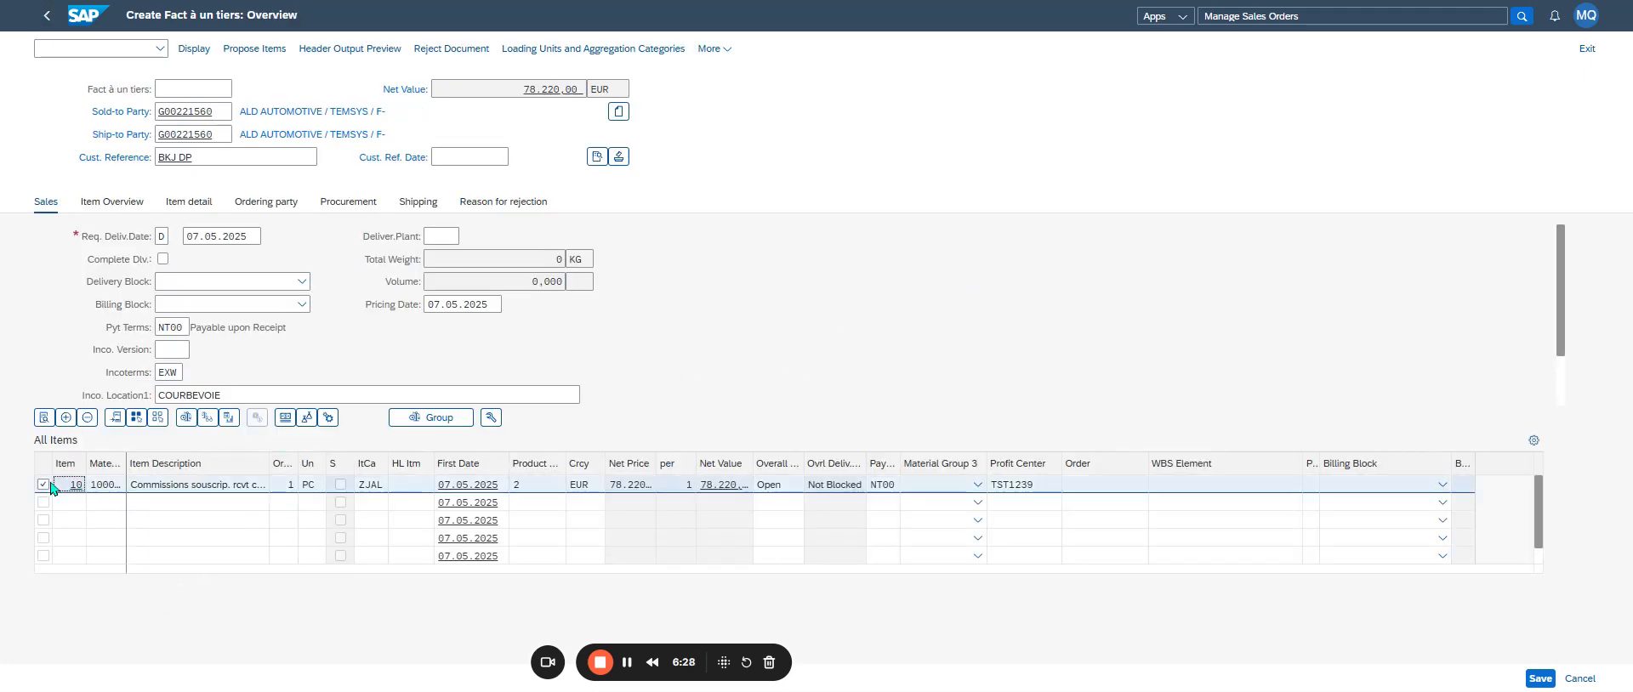
left_click(43, 417)
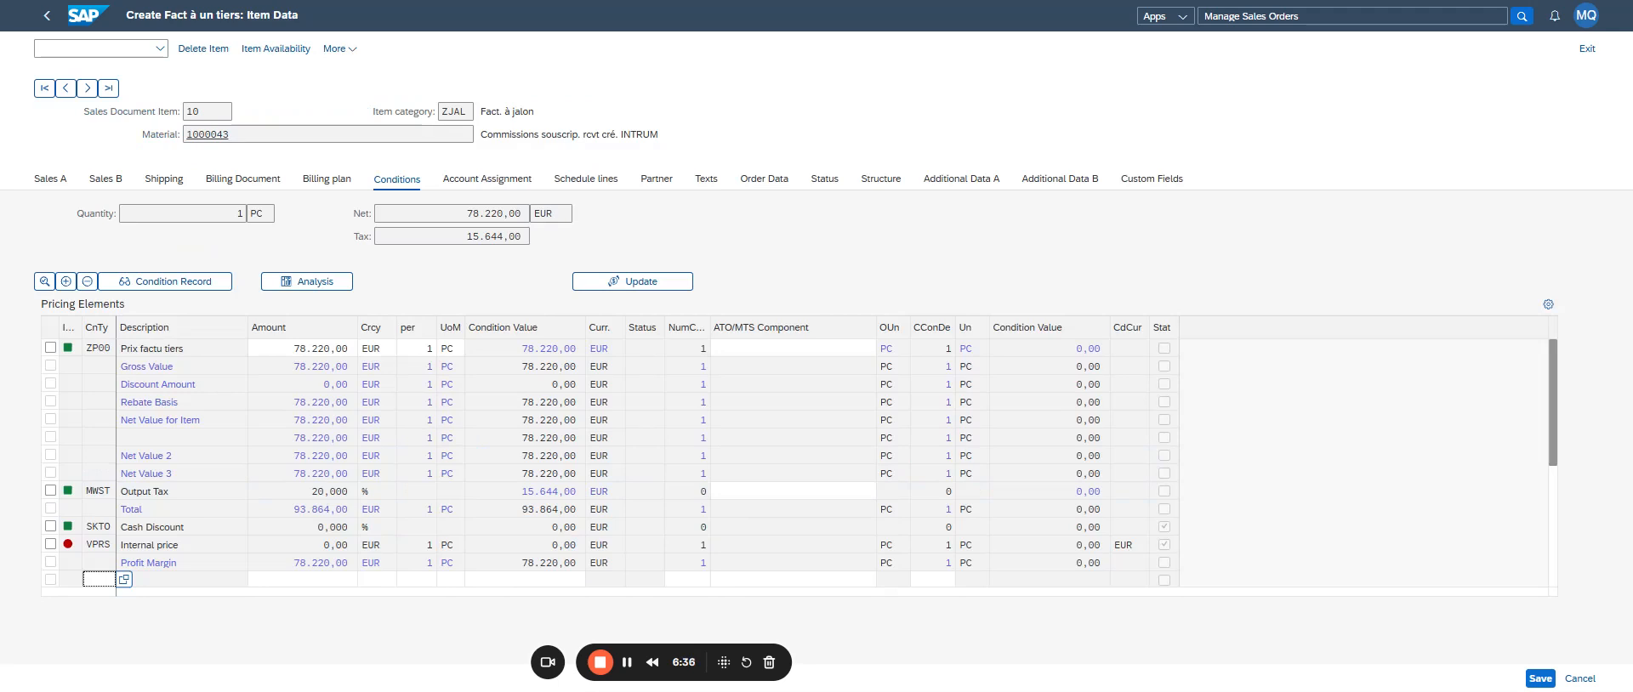
left_click(313, 183)
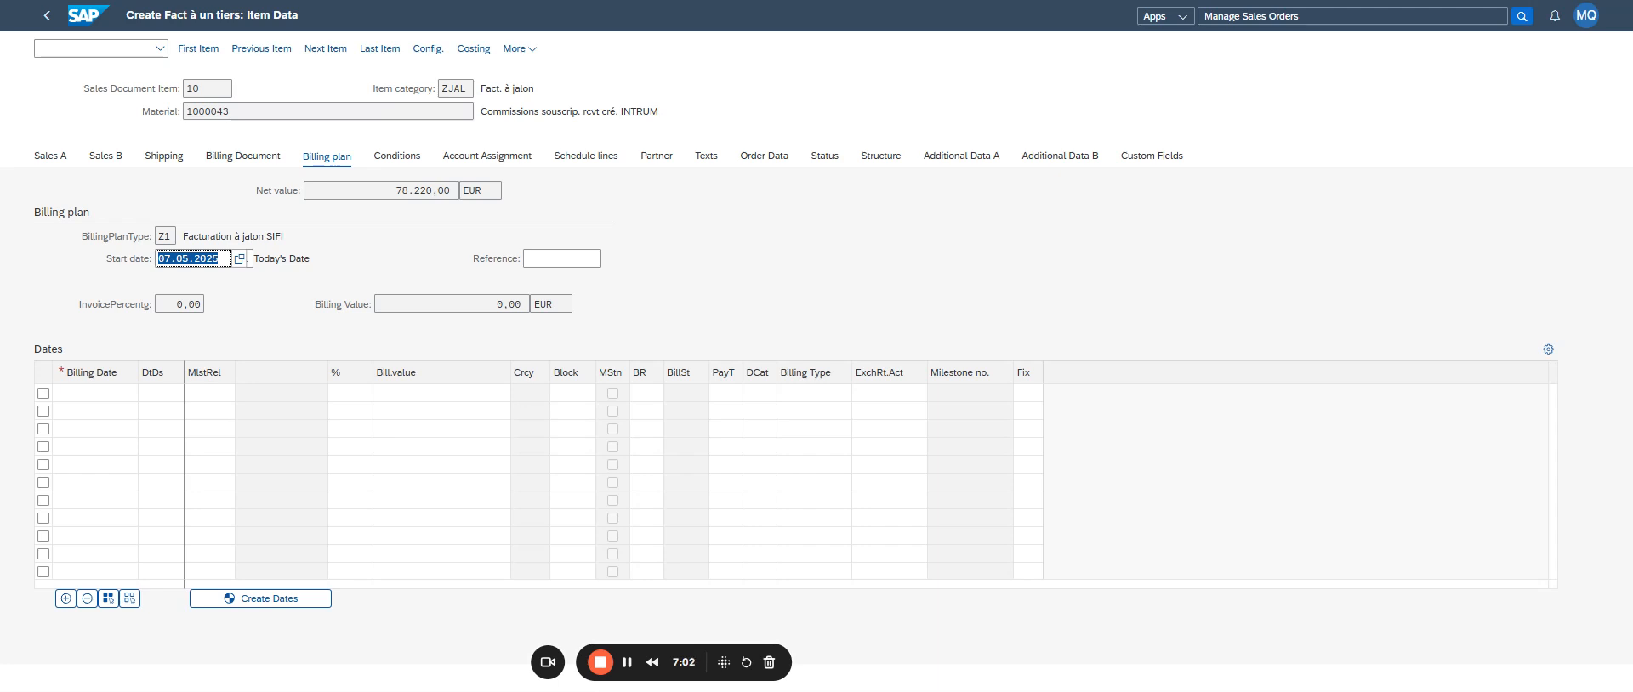
left_click(103, 394)
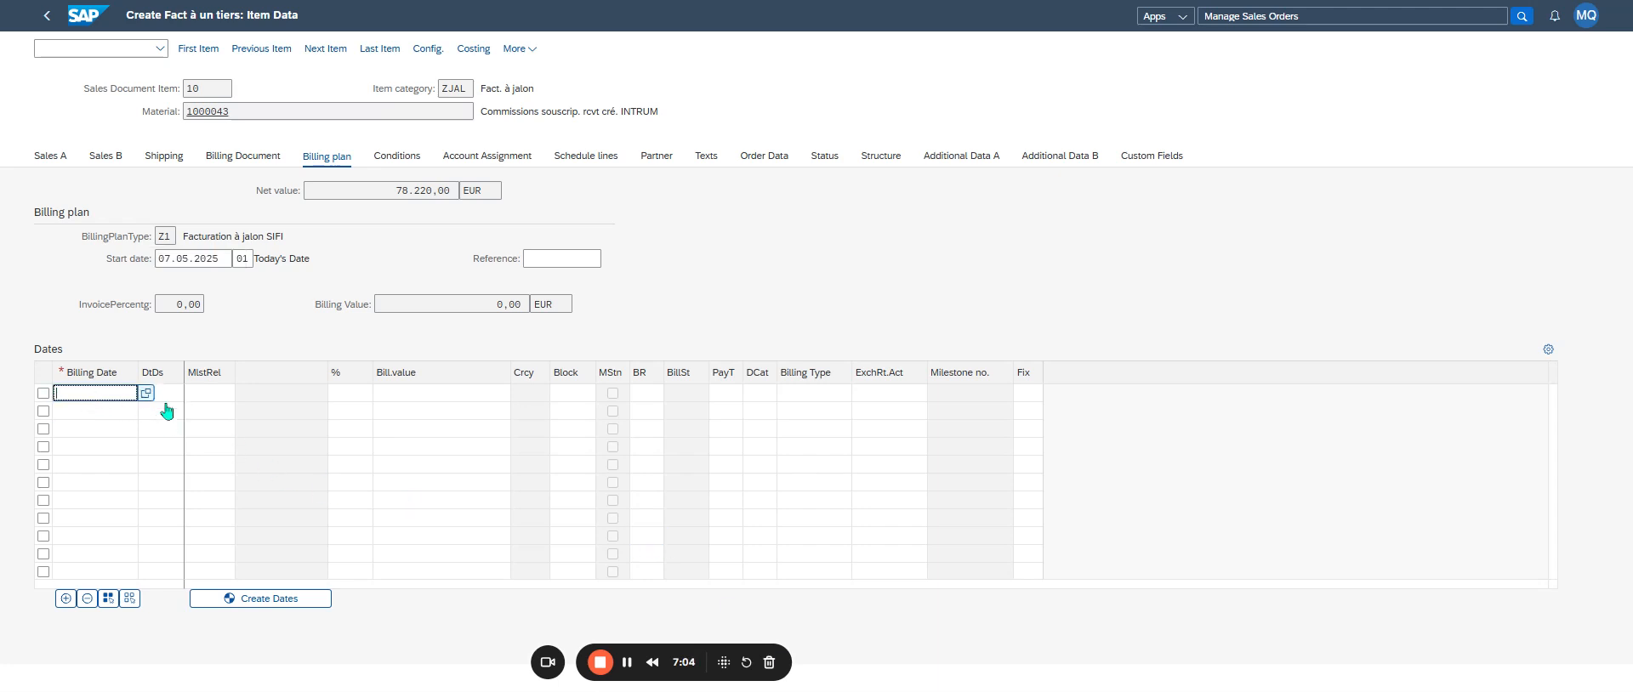
left_click(146, 393)
double_click(788, 324)
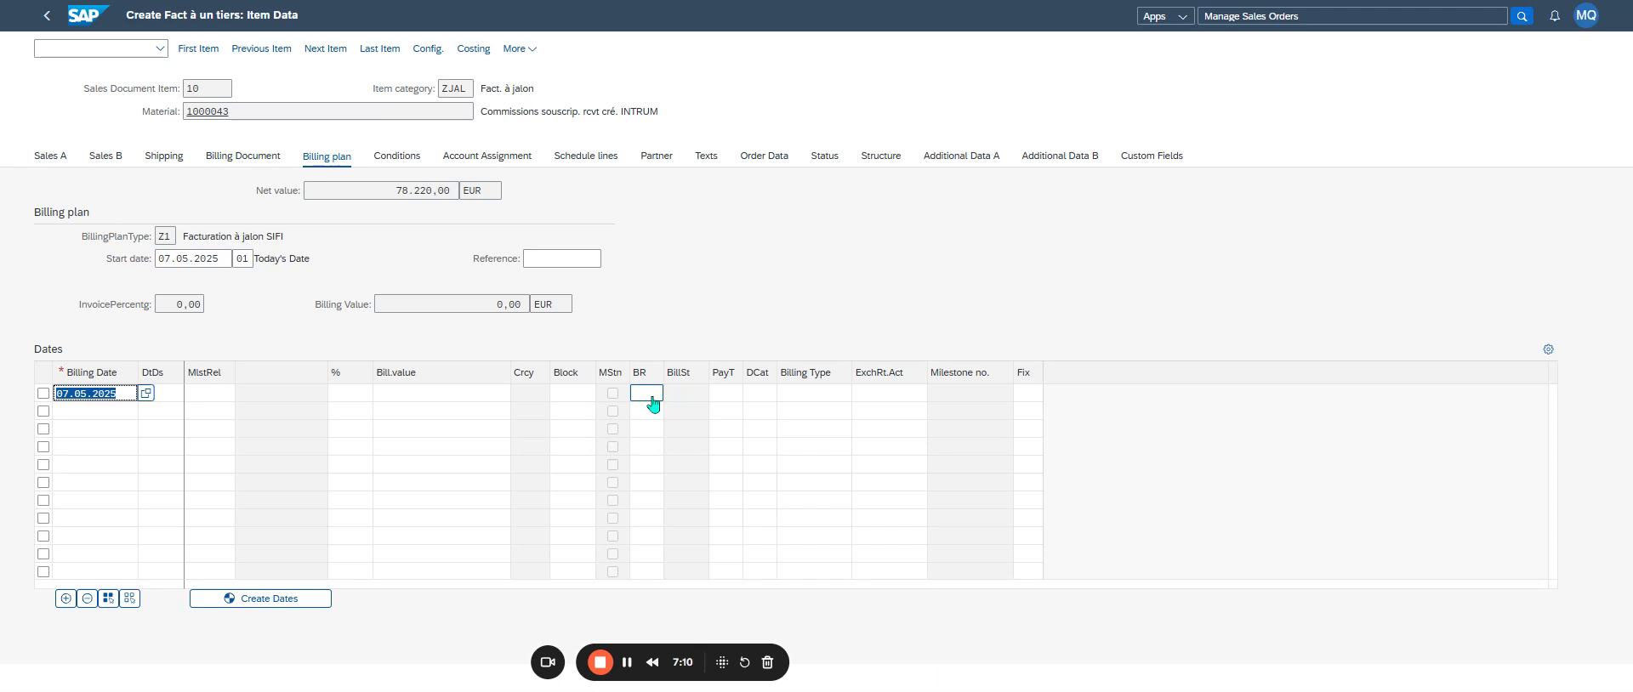
- Give the first billing date category 03, Demande d'acompte (pourcent.), and a down payment percentage of 40
left_click(759, 394)
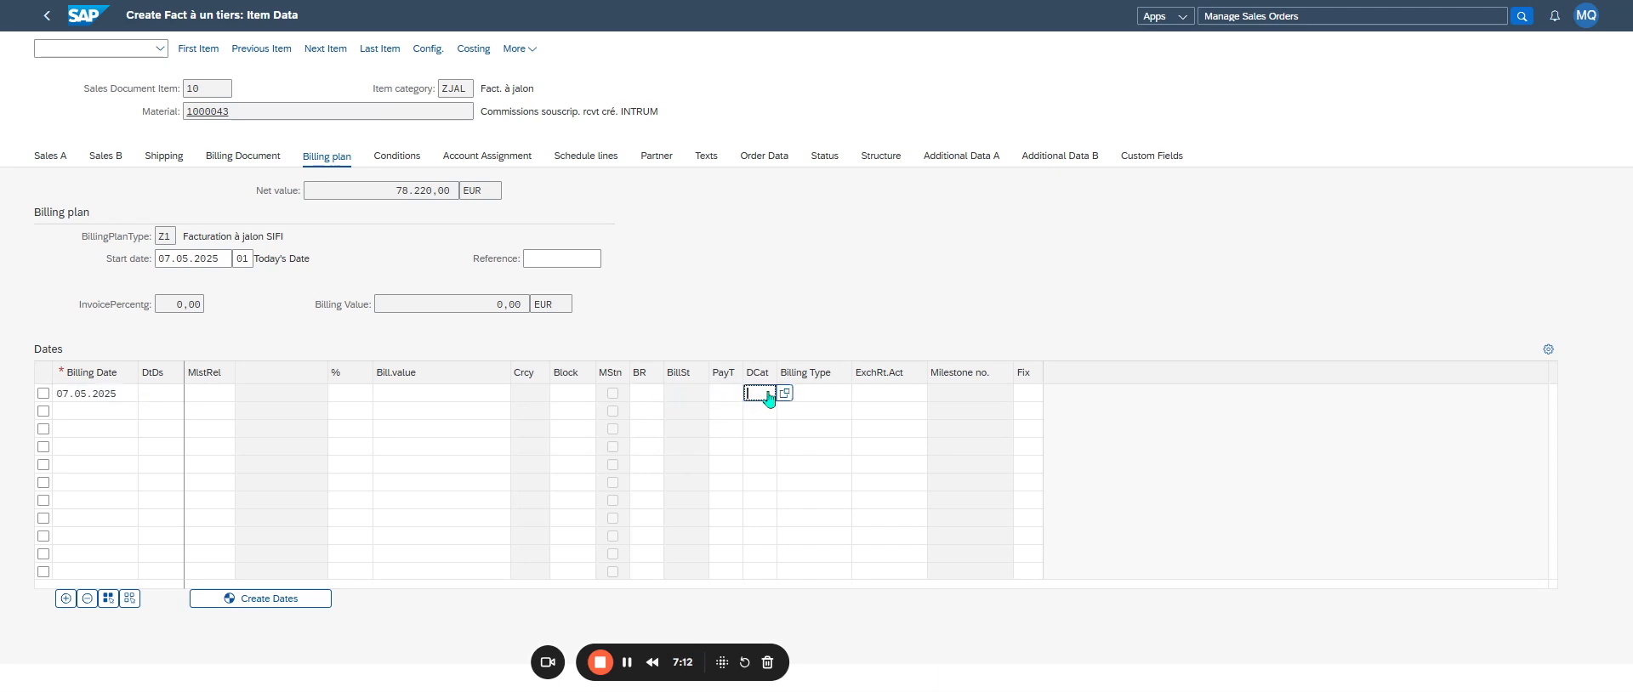
left_click(781, 393)
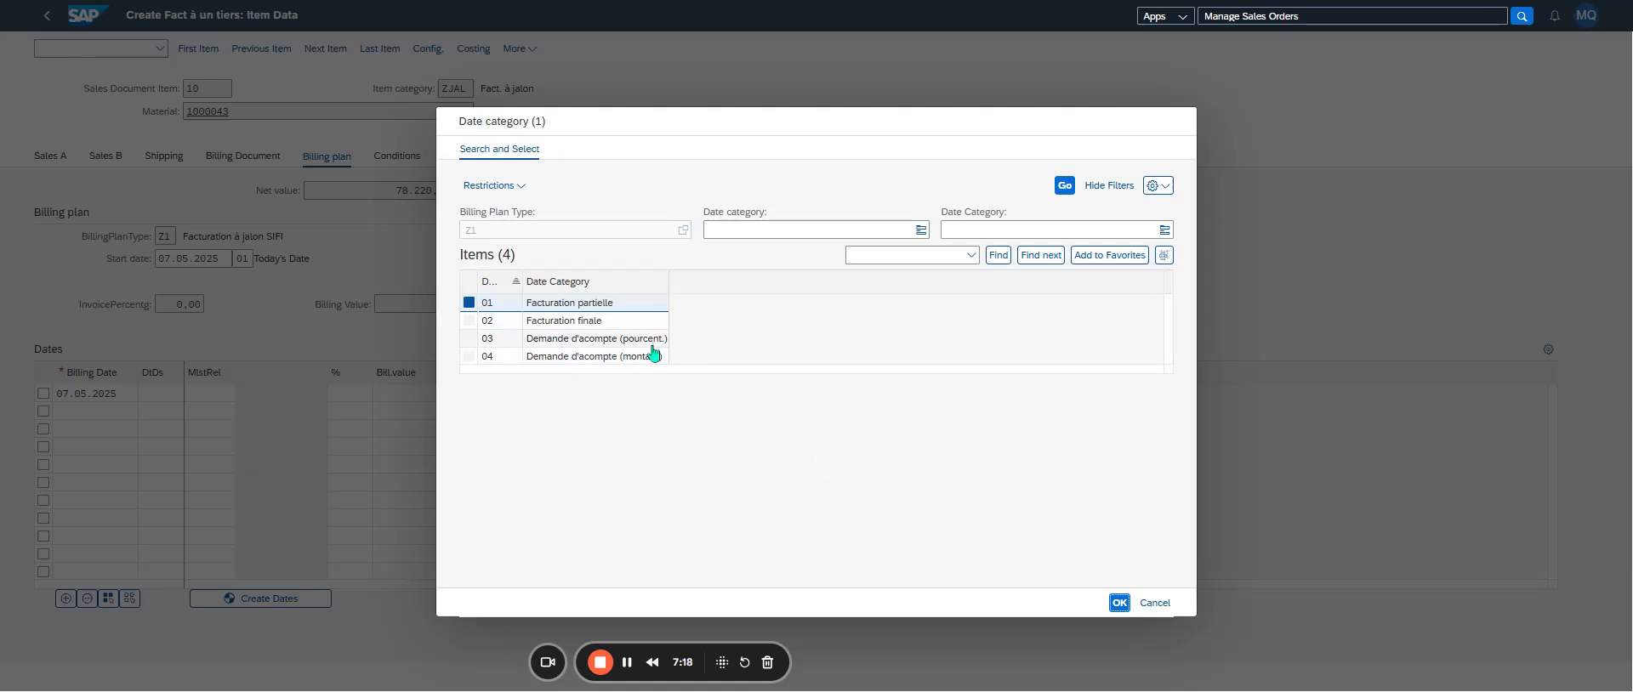
left_click(650, 346)
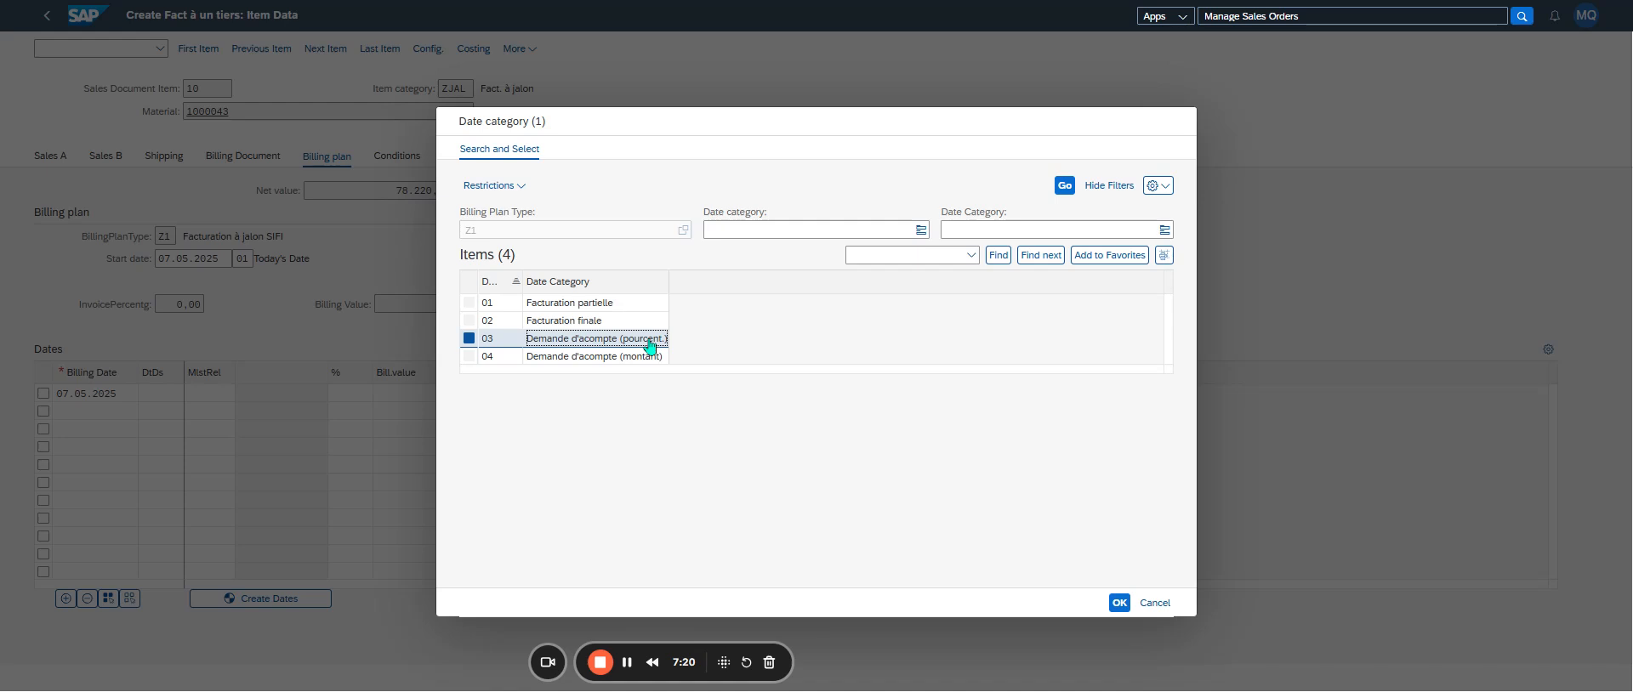
double_click(650, 345)
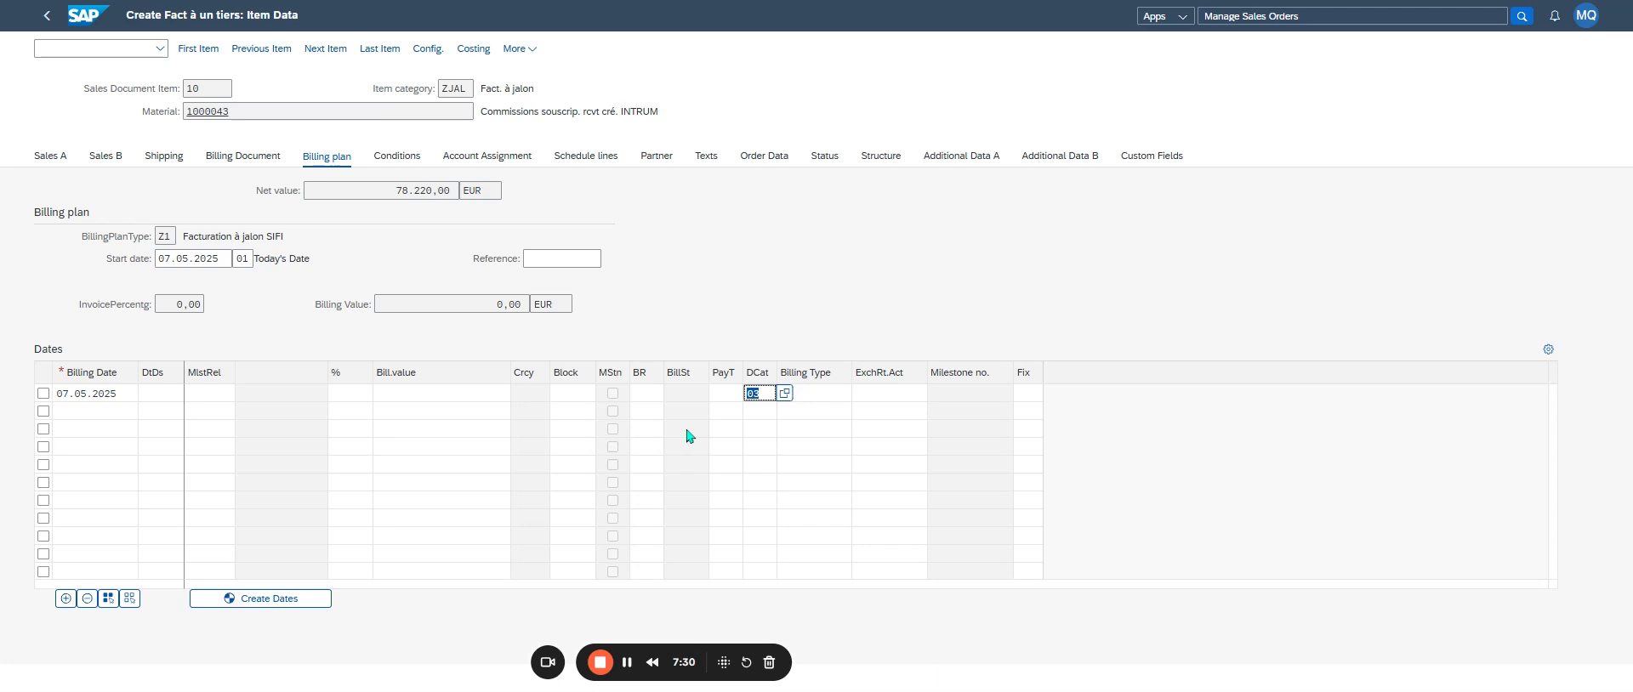
key("Return")
left_click(351, 395)
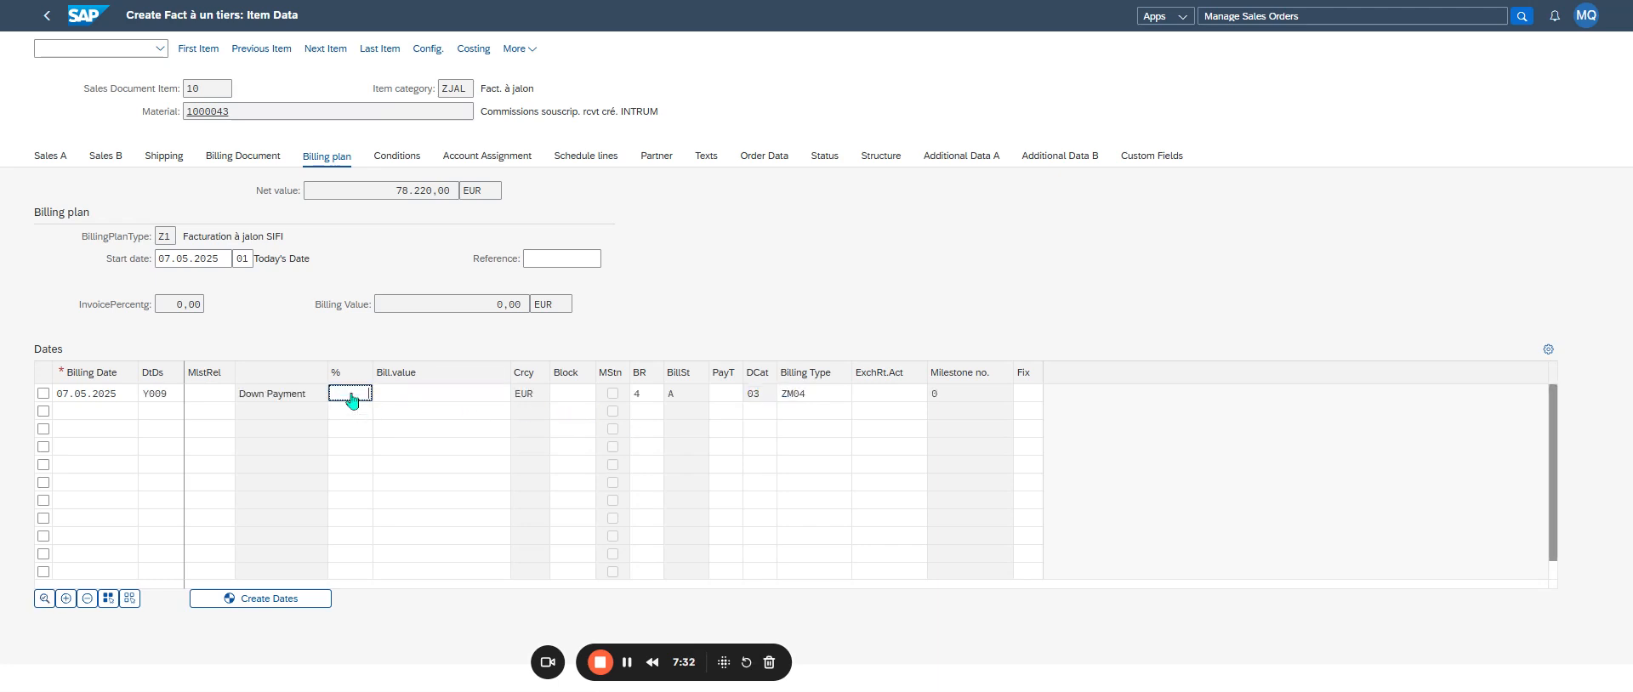
type("40")
key("Return")
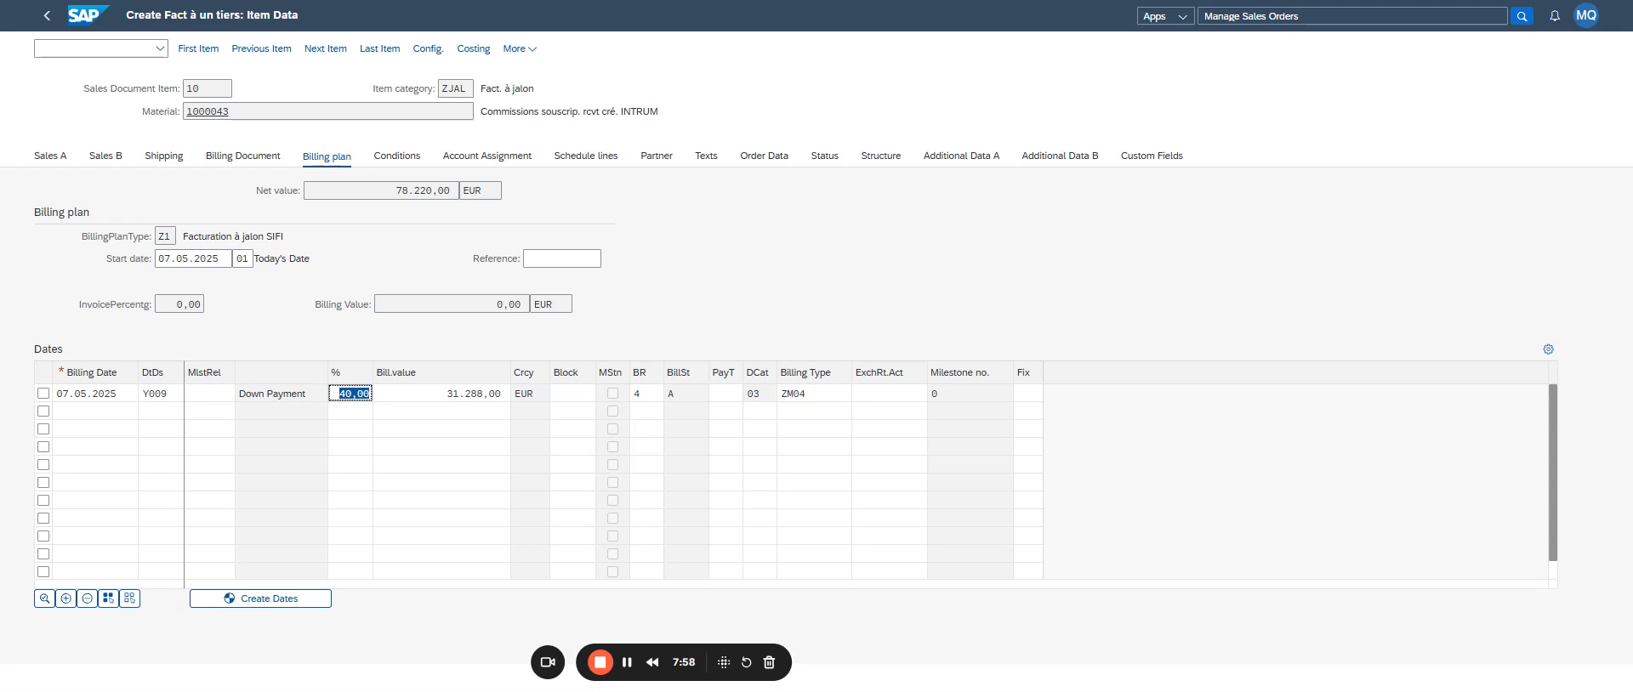
- Add a second billing date of 30.05.2025 to item 10's billing plan
left_click(127, 413)
key("F4")
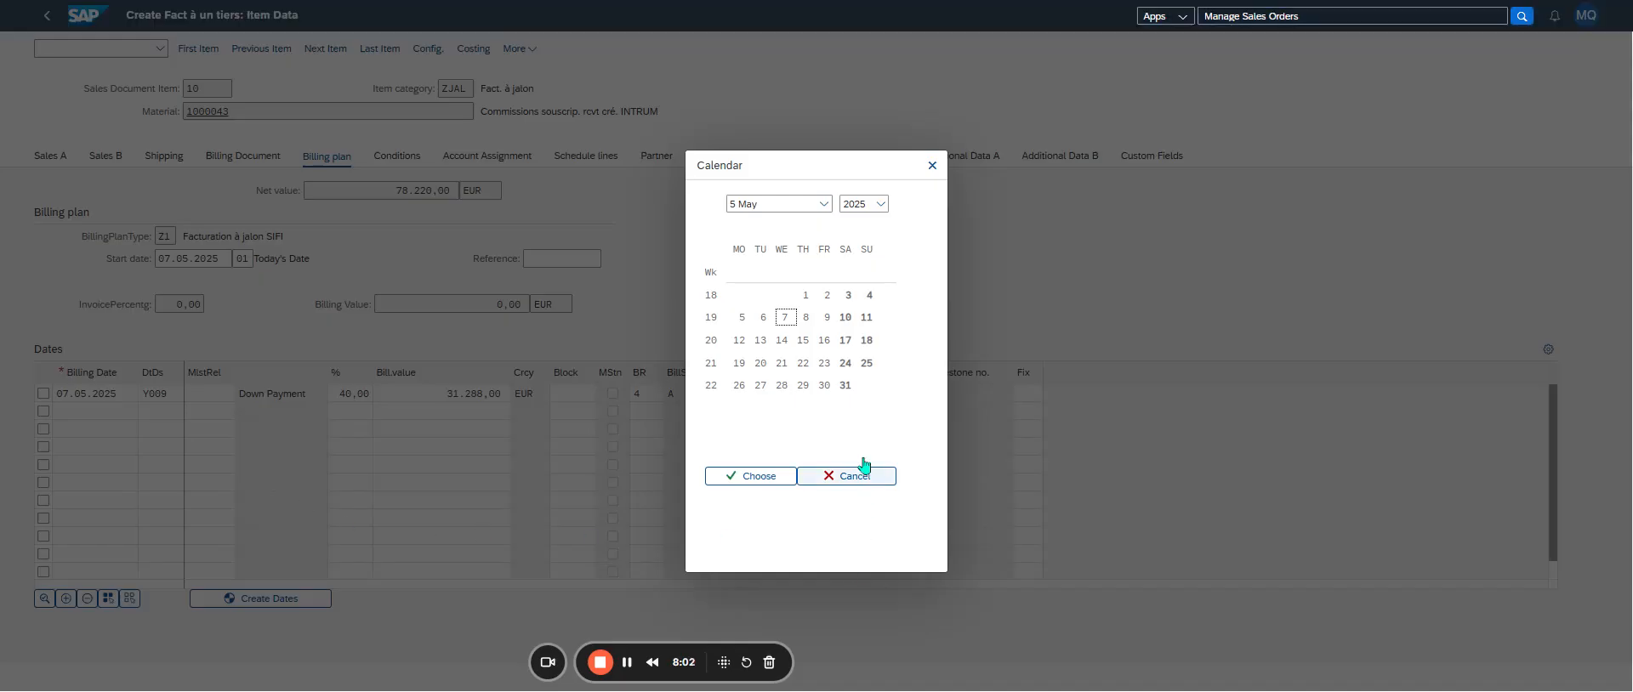
left_click(825, 386)
left_click(753, 476)
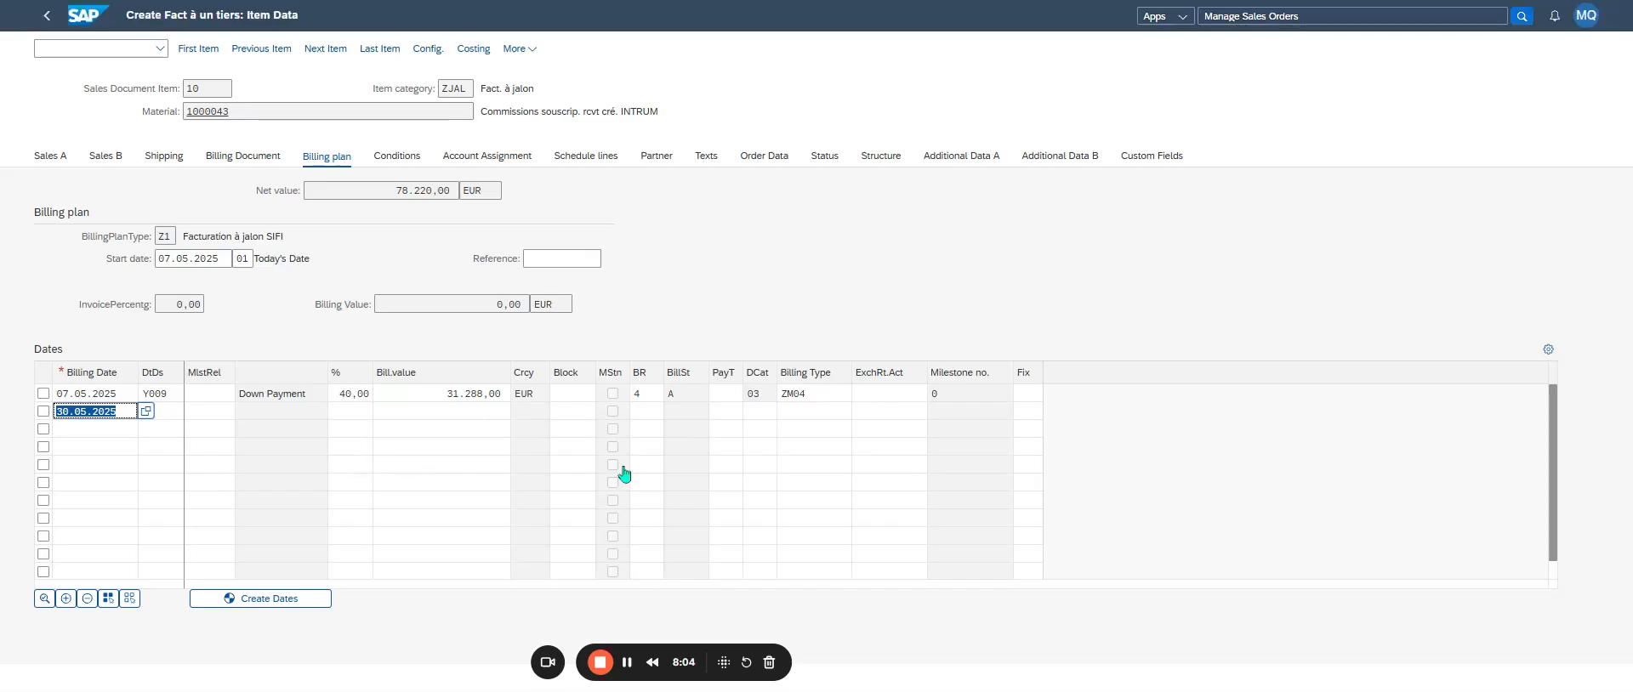
left_click(668, 419)
left_click(672, 412)
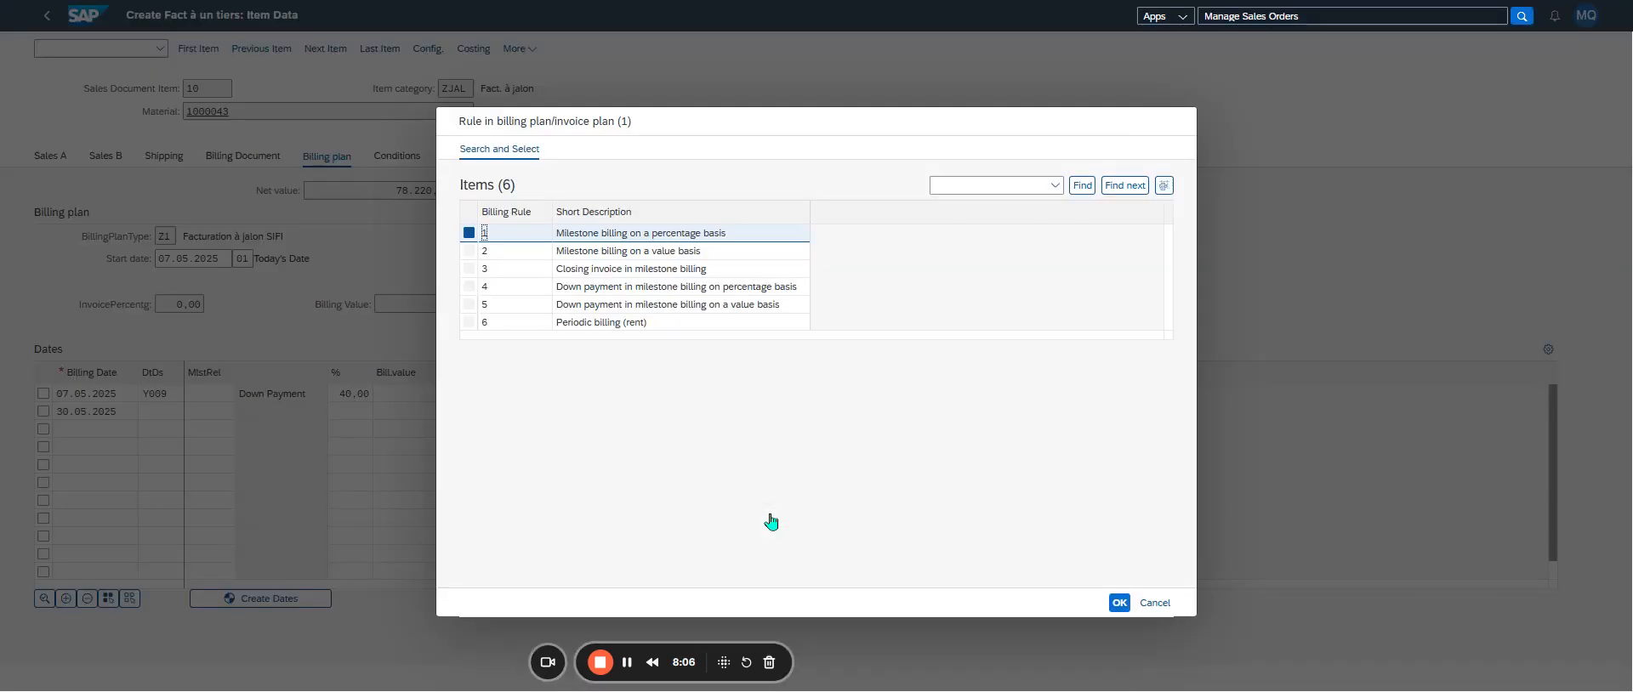
left_click(1154, 603)
- Assign date category 02, Facturation finale, to the 30.05.2025 billing date and return to the order overview
left_click(748, 412)
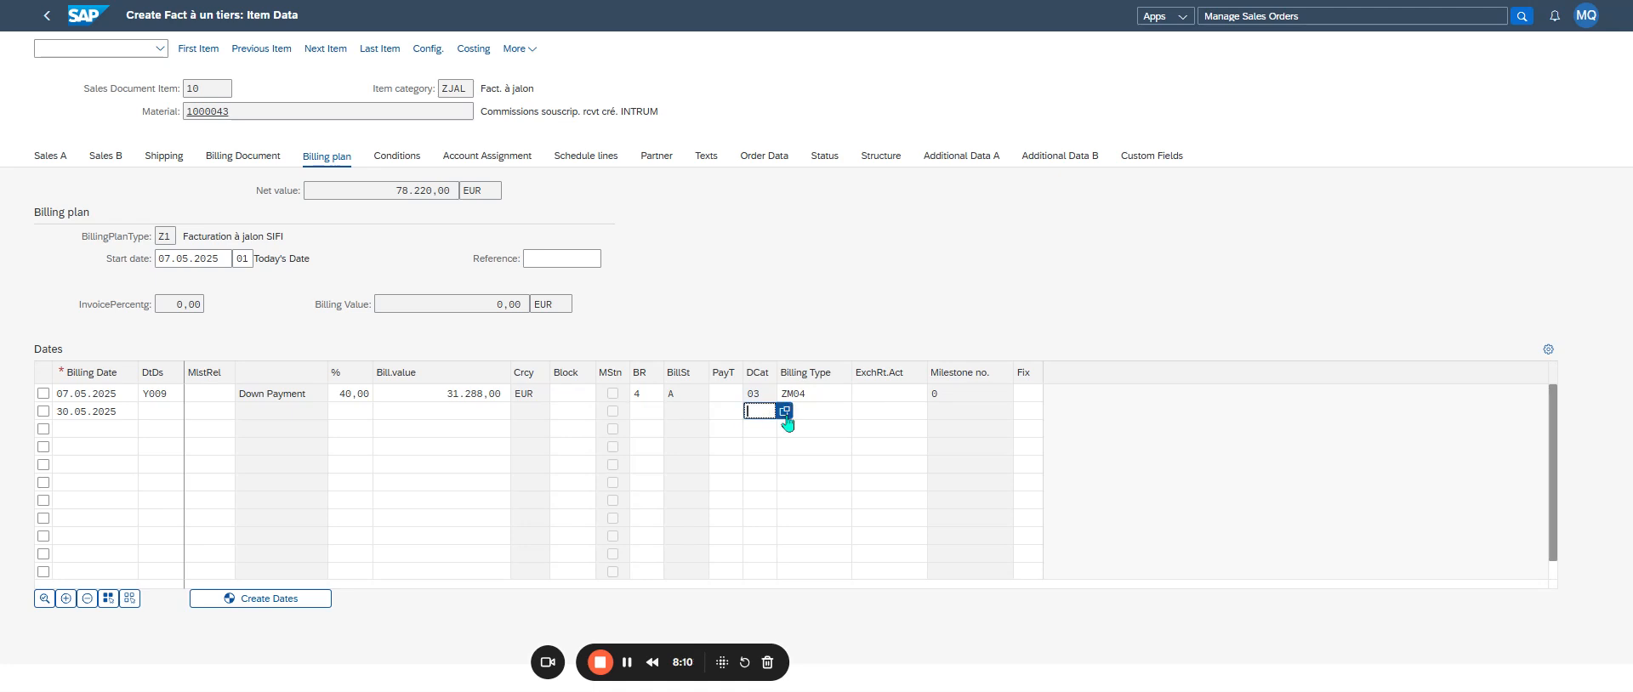
left_click(789, 411)
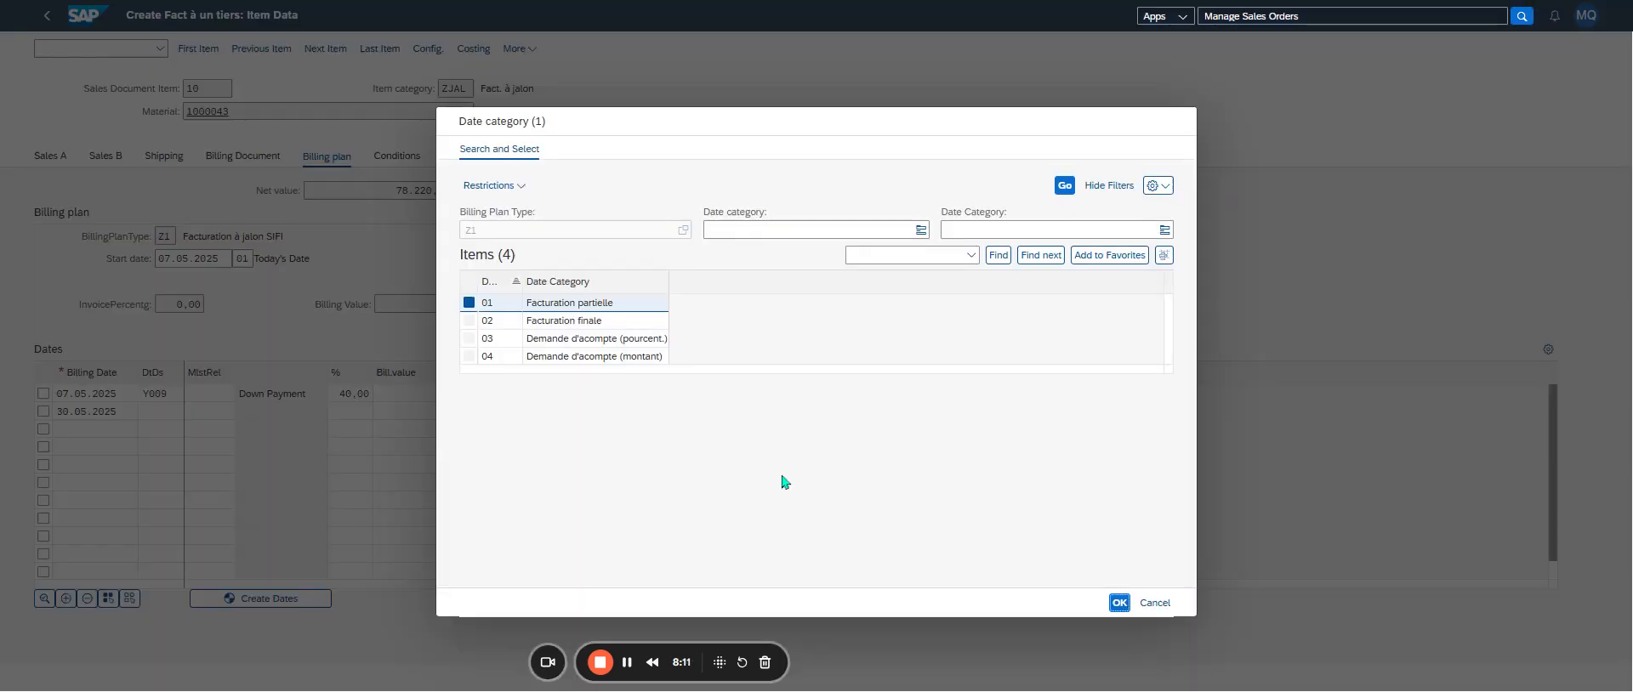
double_click(596, 327)
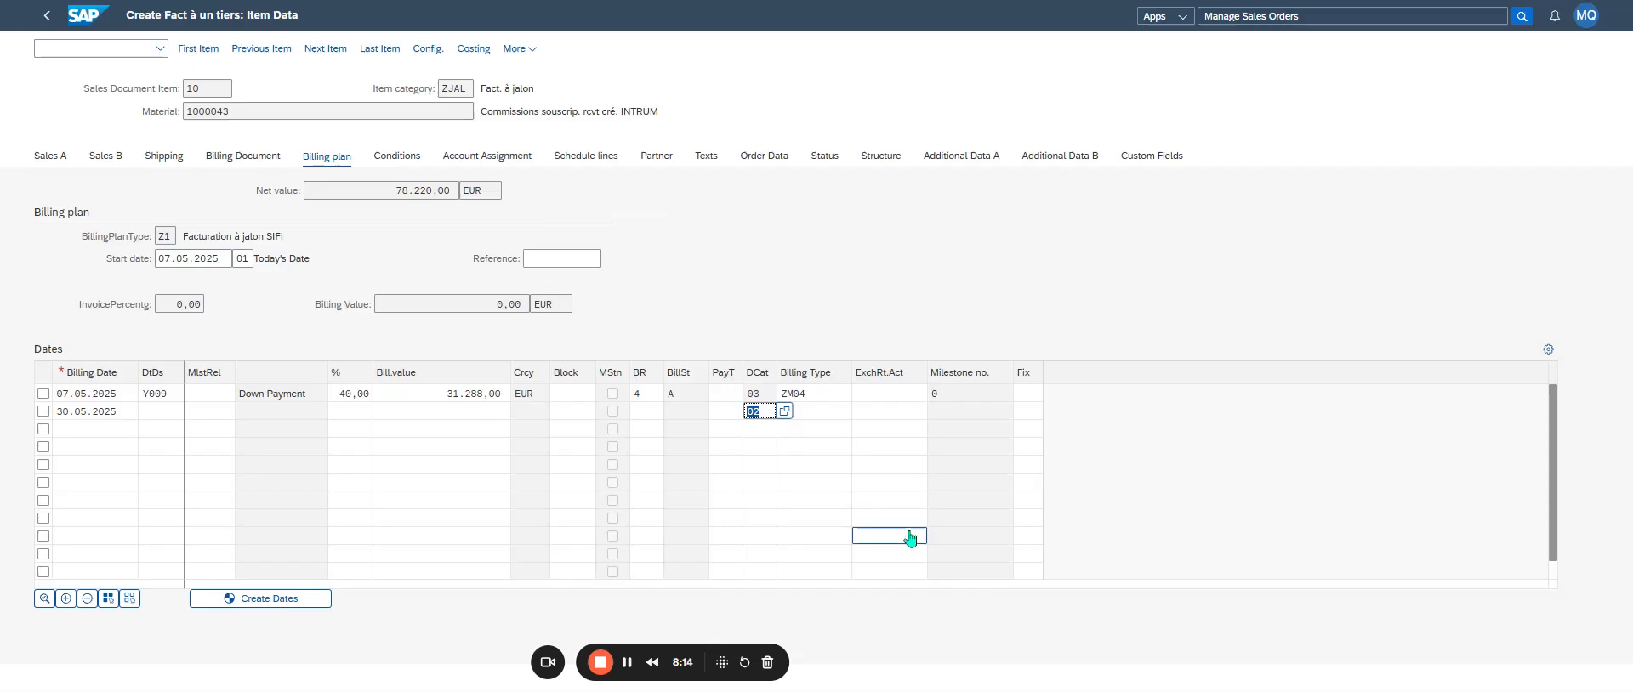
key("Return")
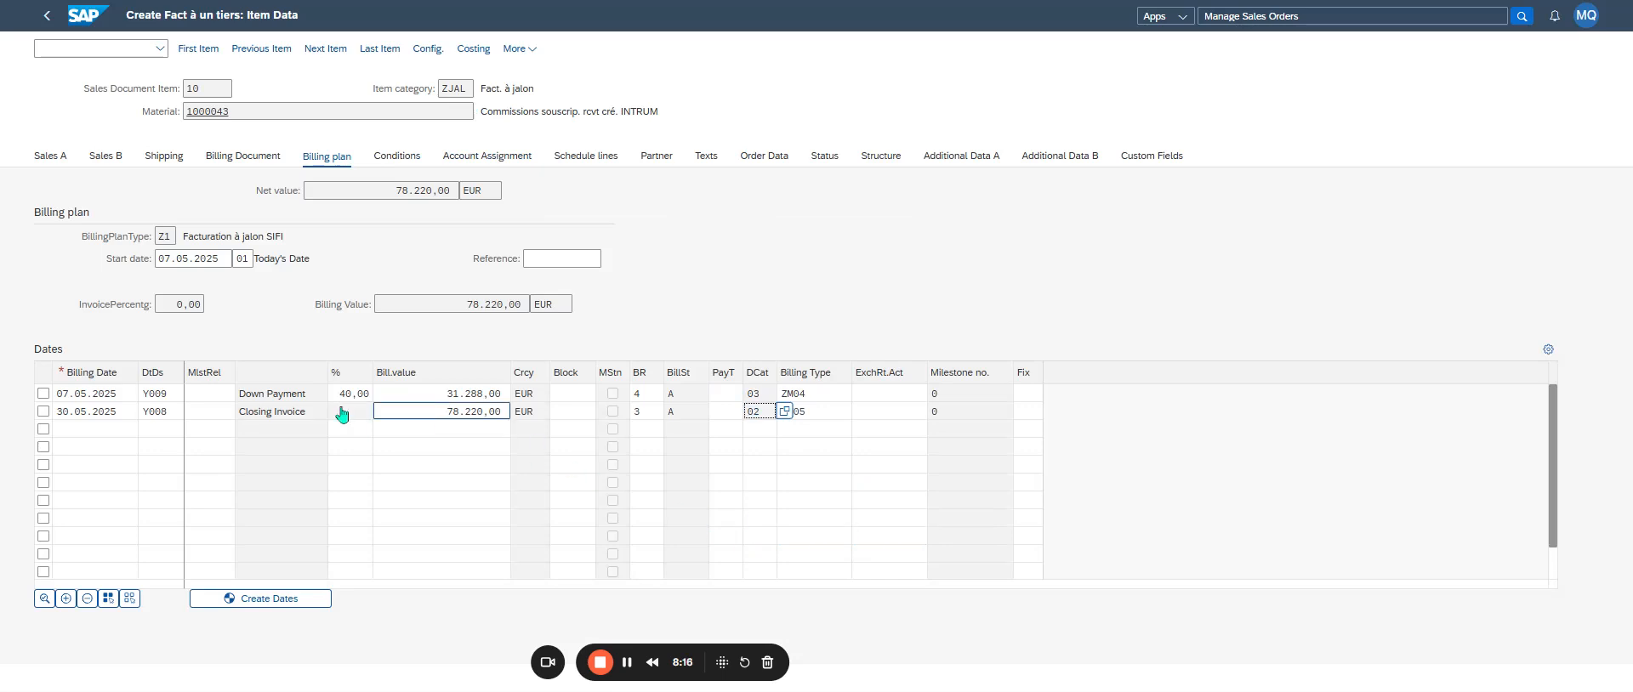
double_click(442, 413)
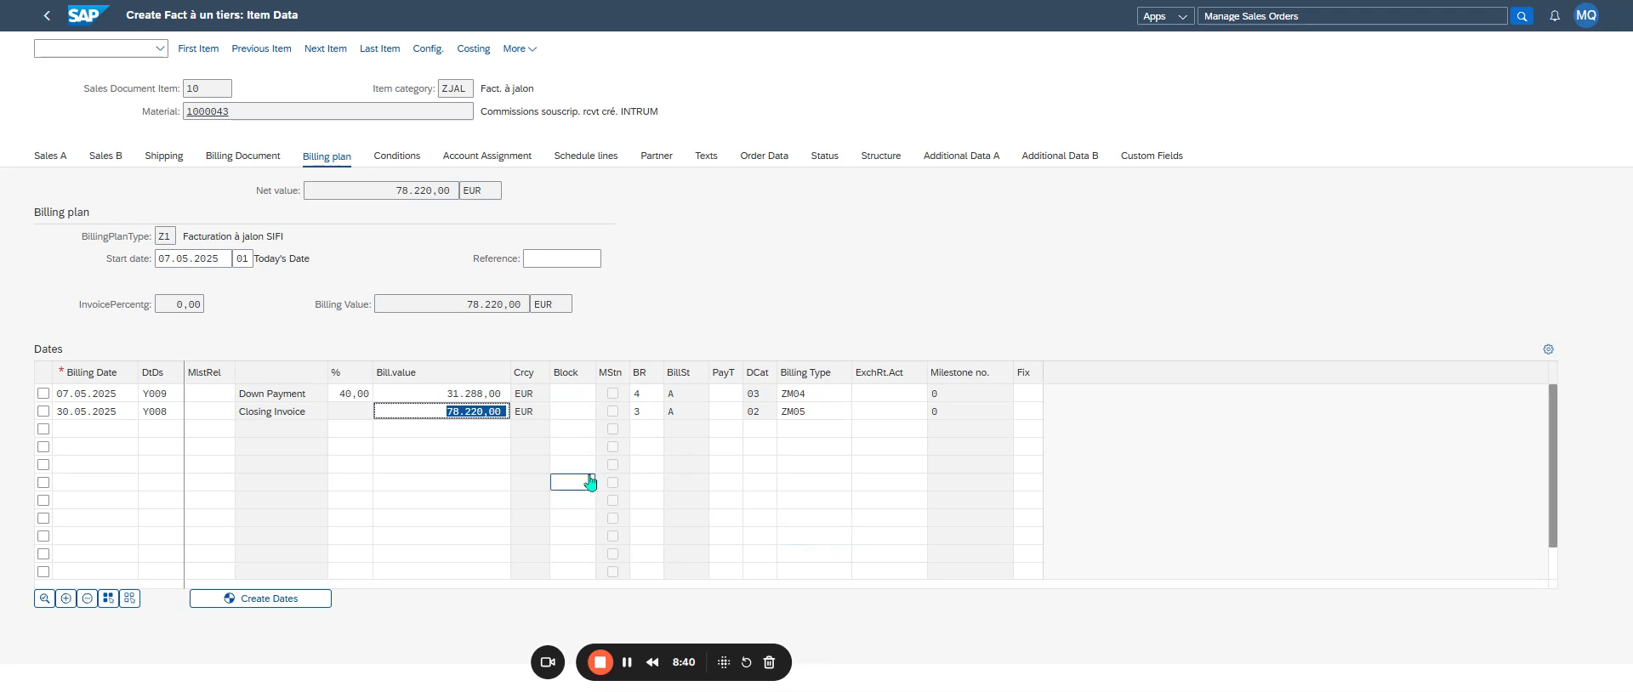
left_click(571, 410)
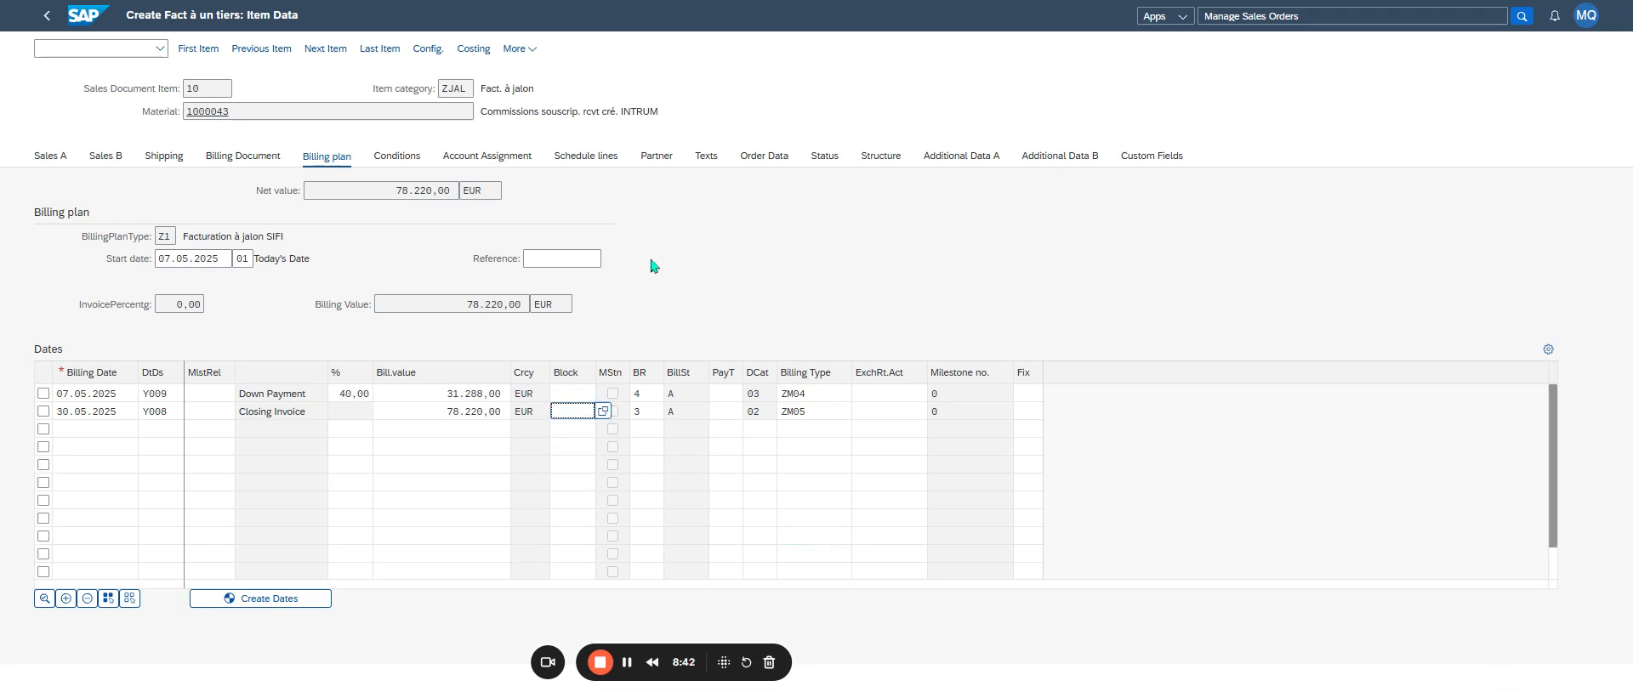
left_click(46, 15)
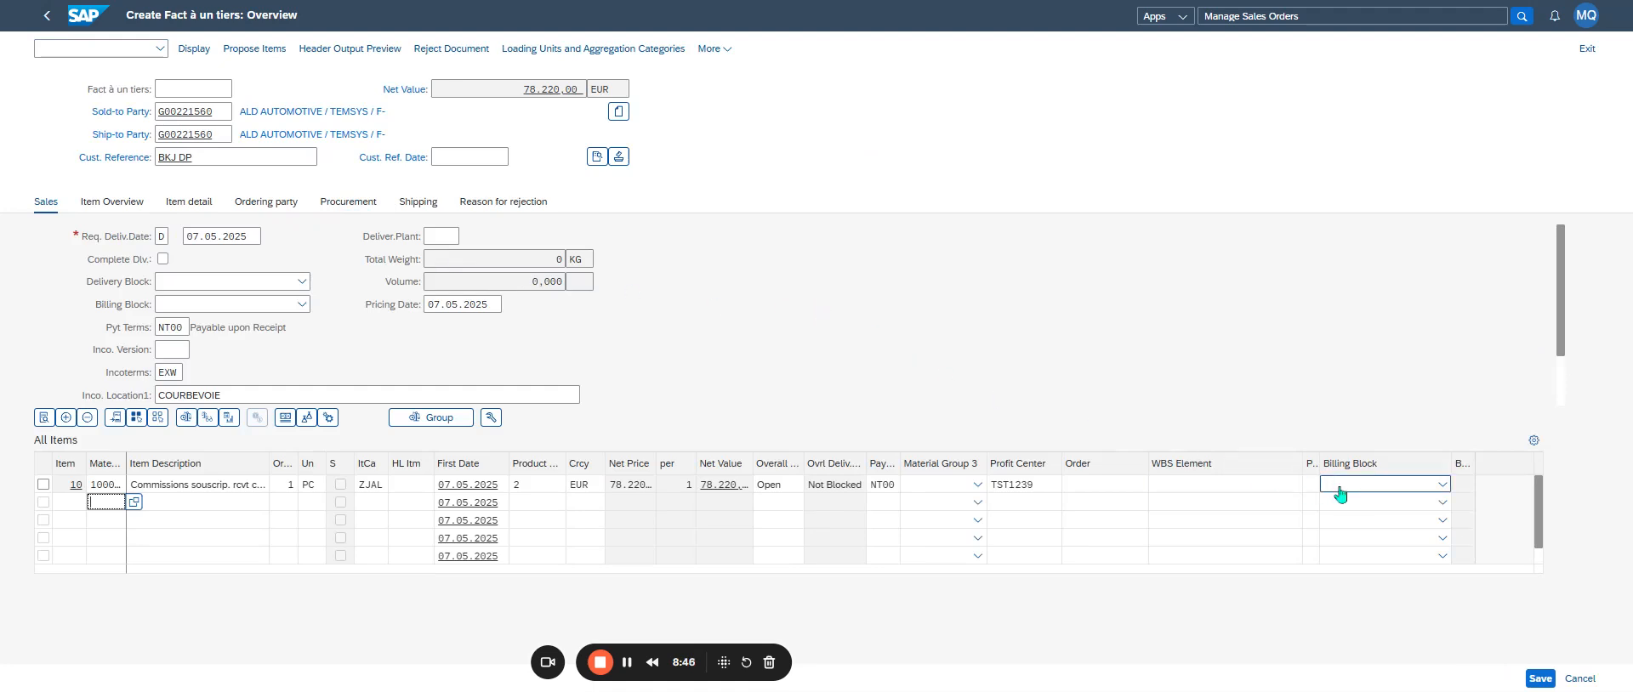
- Save the third-party billing order and return to the Manage Sales Orders list
left_click(1538, 678)
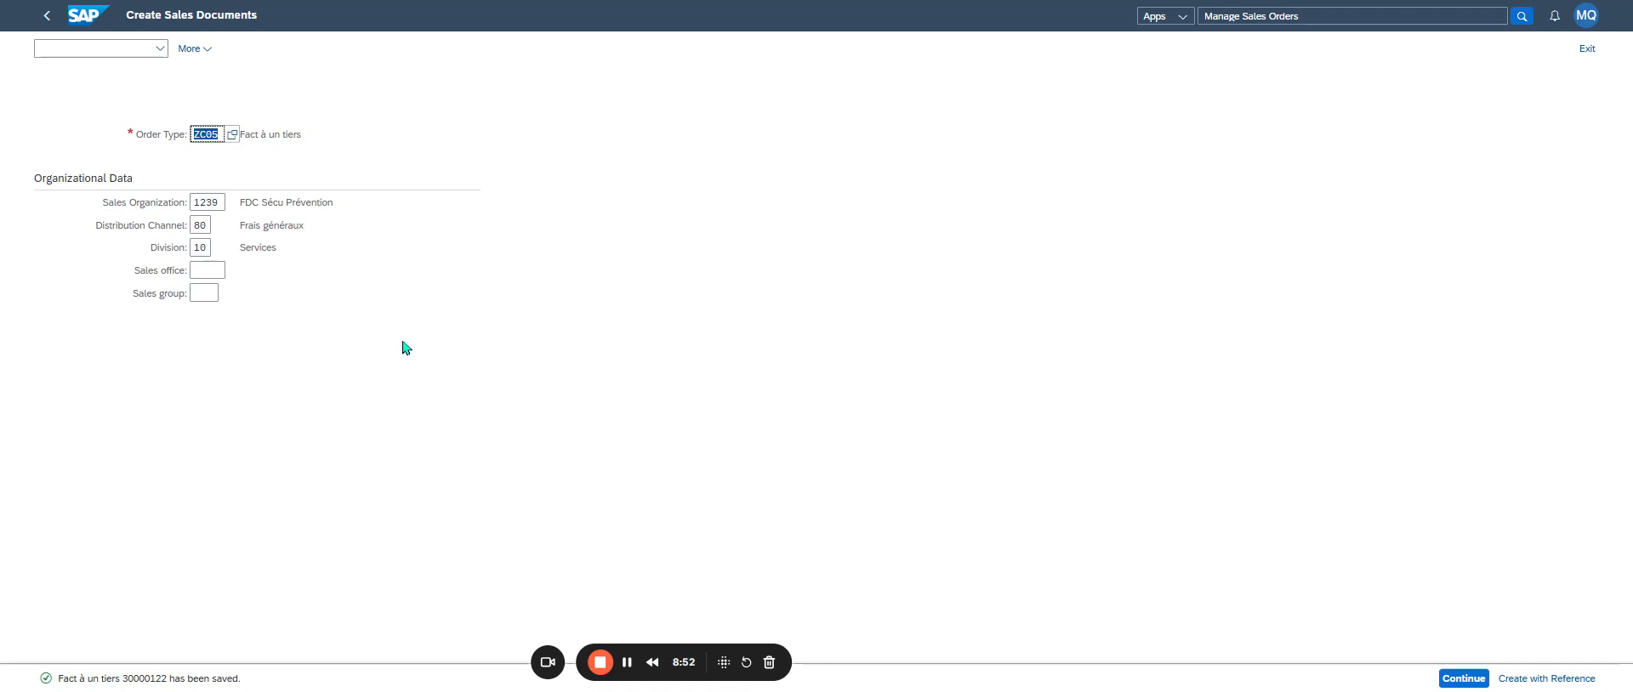
key("shift+Tab")
key("shift+Tab")
key("Return")
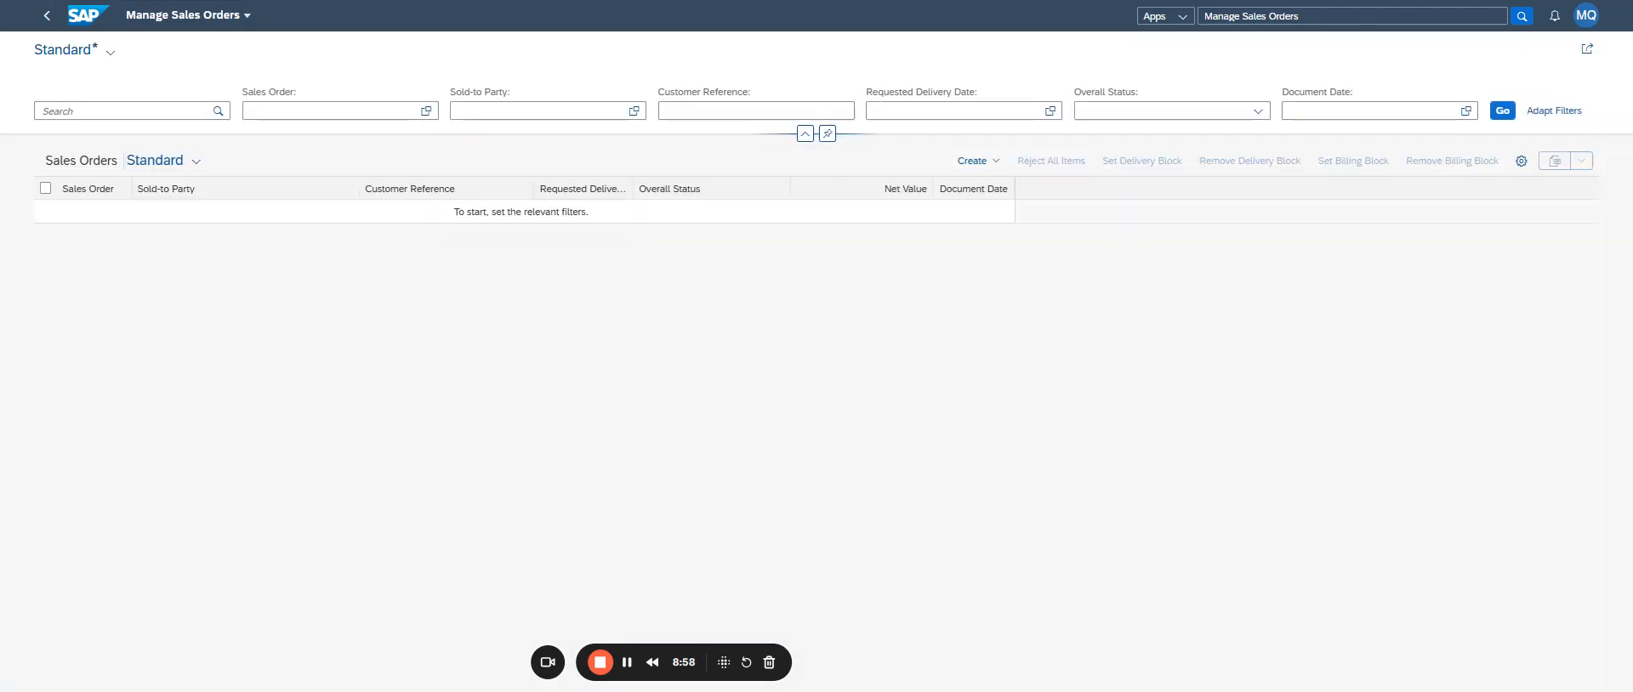
- Filter the sales orders by document date Today and open the order with customer reference BKJ DP
left_click(1465, 112)
left_click(1544, 164)
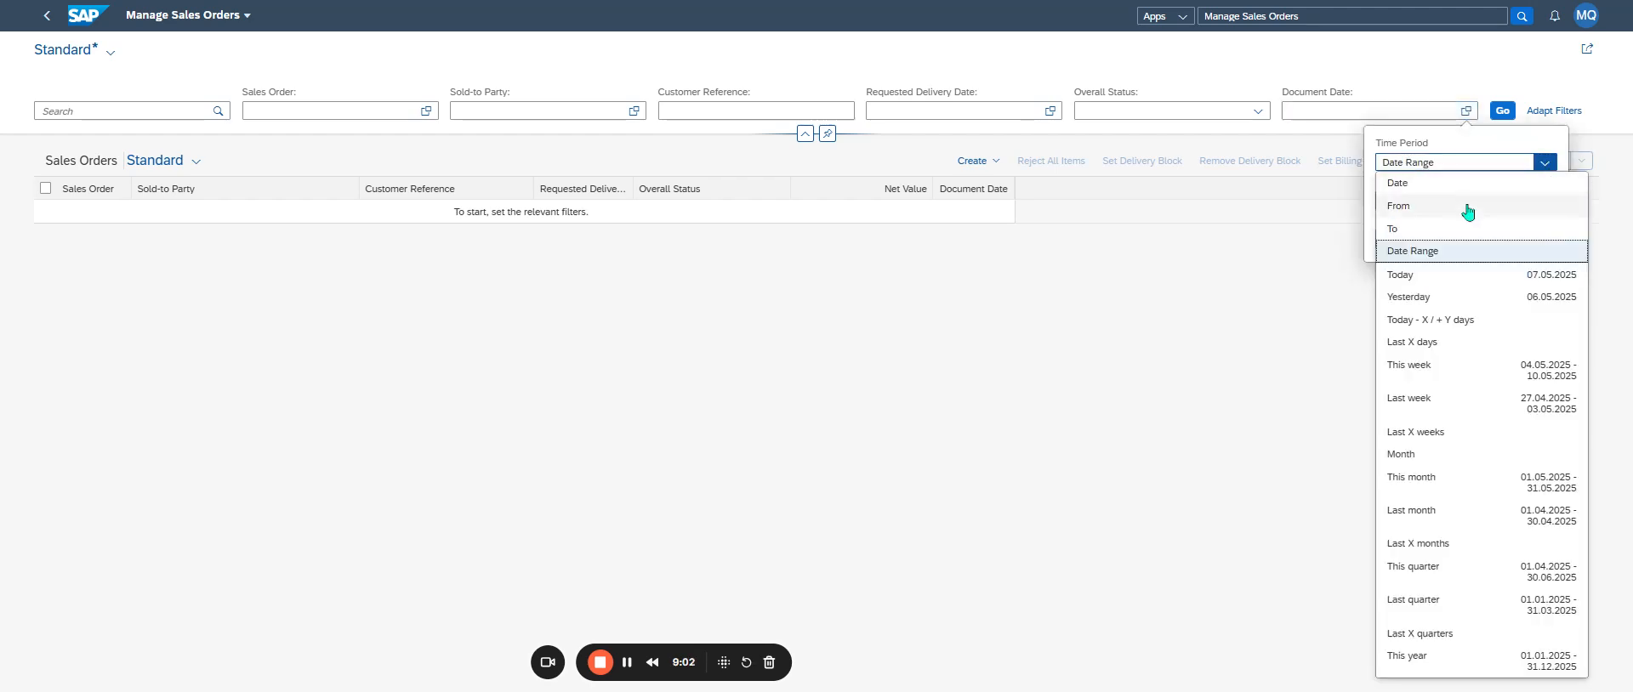
left_click(1436, 275)
left_click(1488, 111)
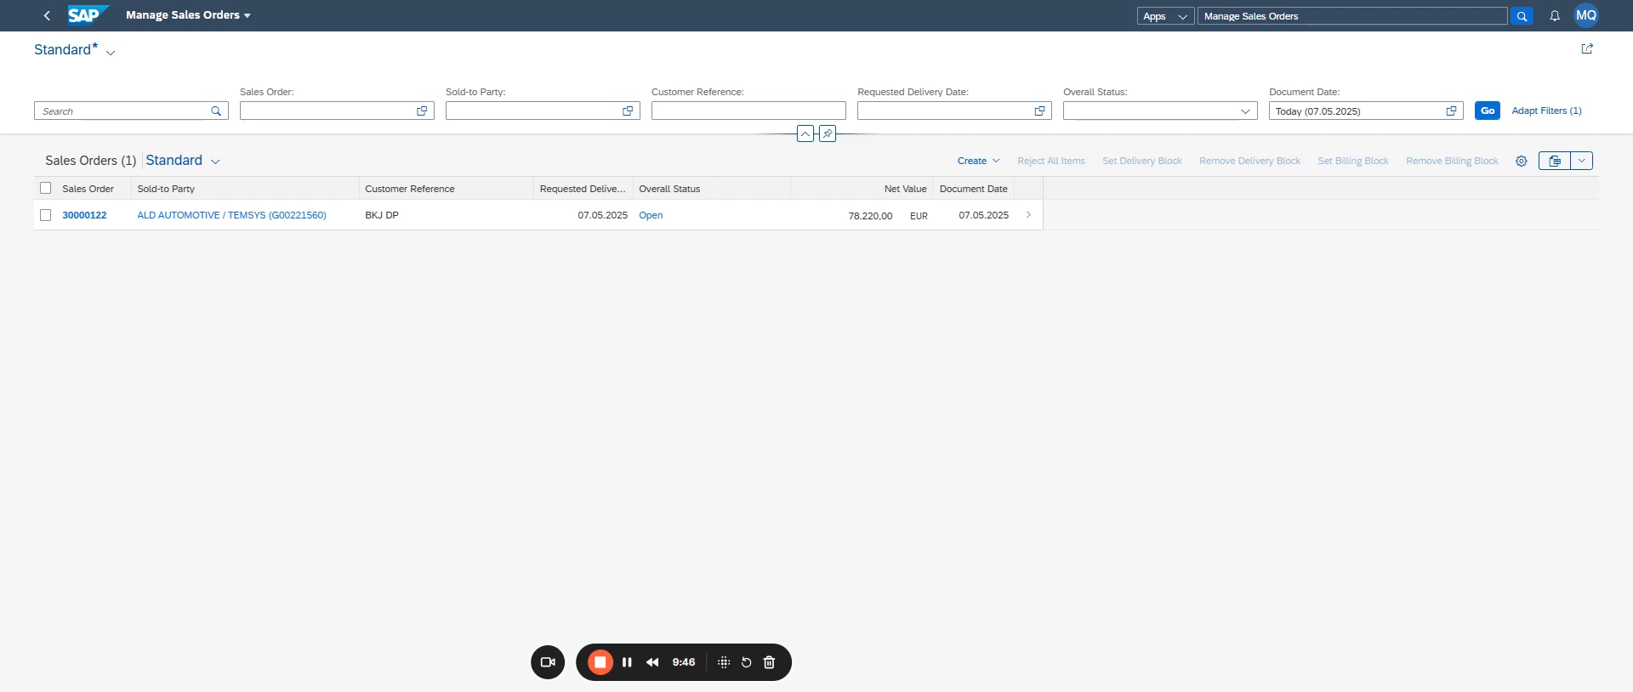
left_click(1030, 223)
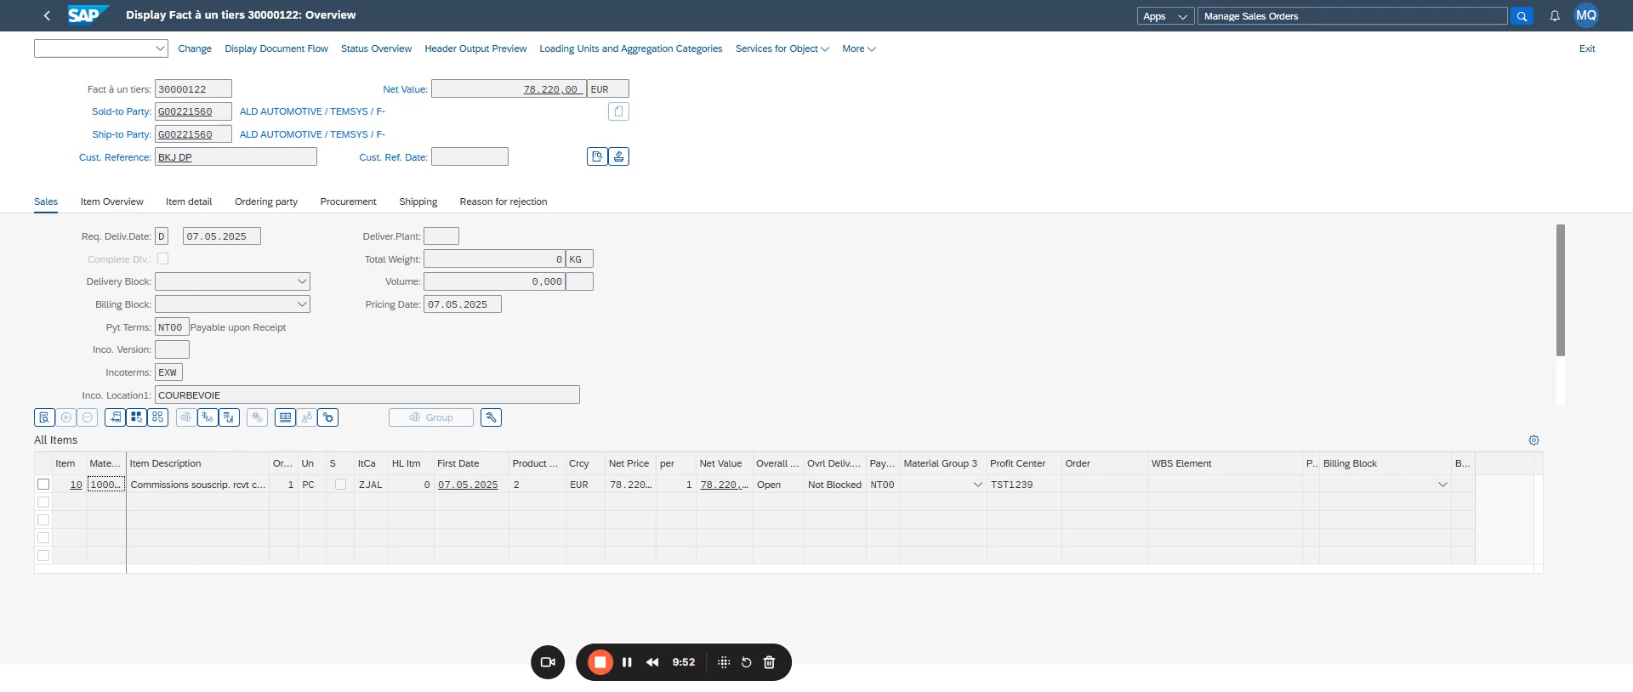
- Preview the ORDER_CONFIRMATION document from the order's output list, check its billing dates and amounts, and return to the order overview
left_click(622, 161)
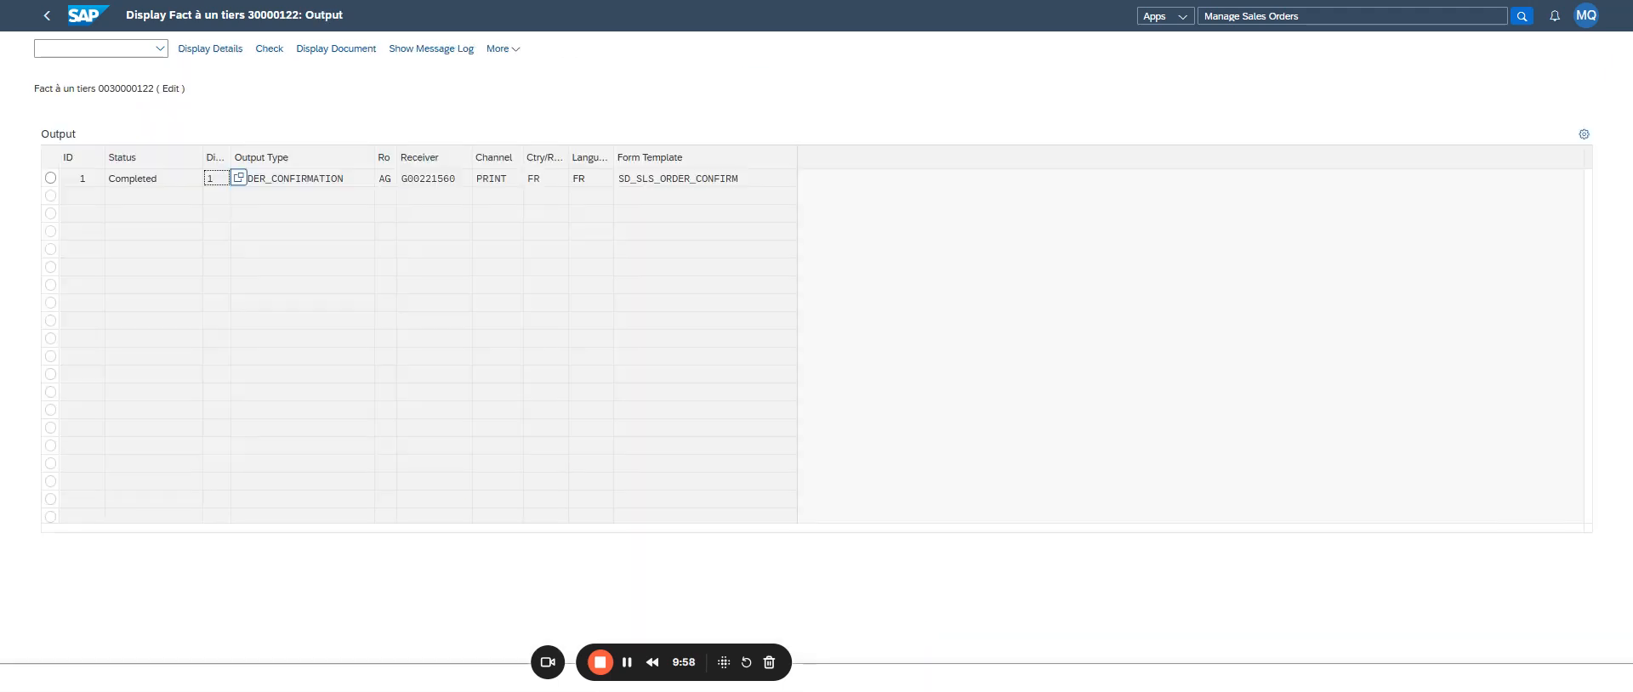
left_click(709, 181)
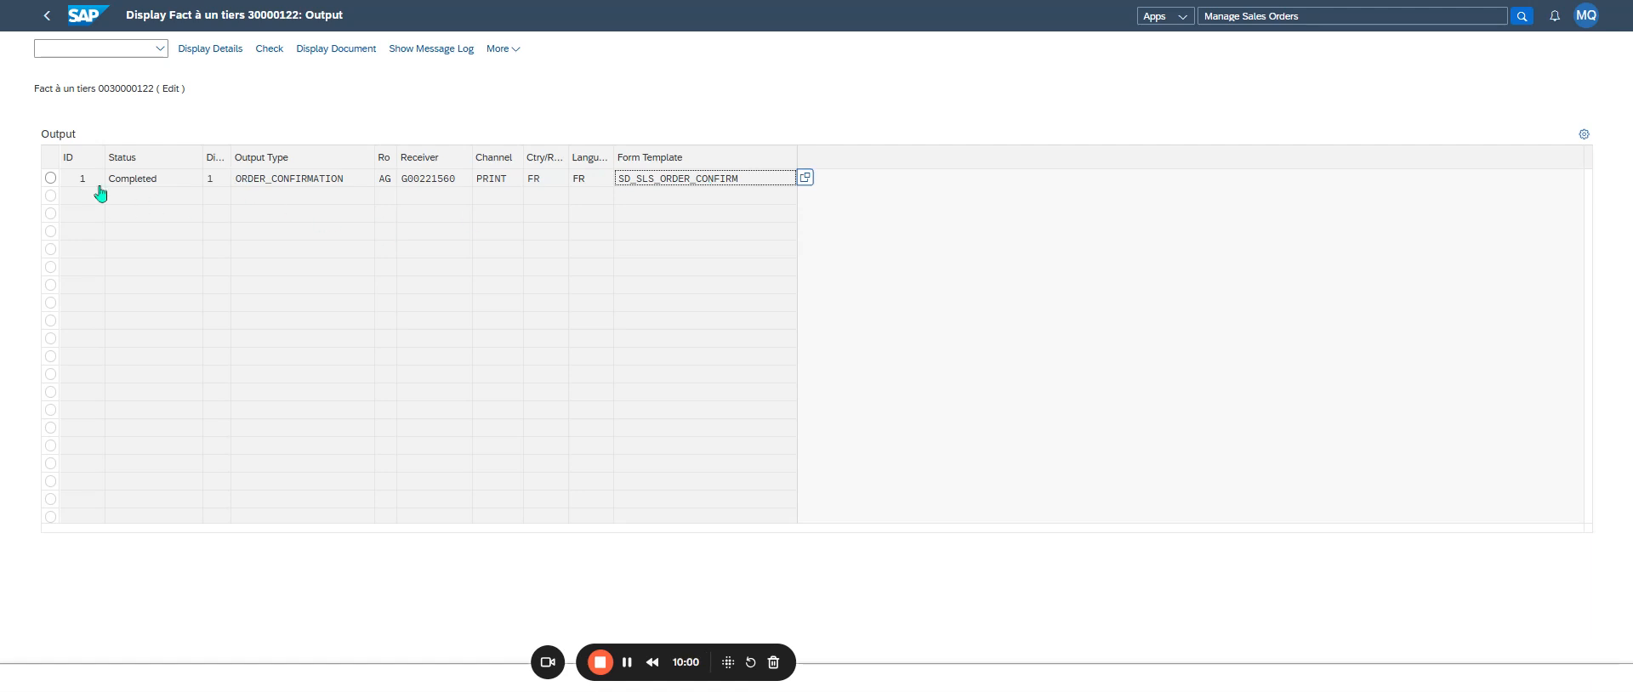
left_click(56, 177)
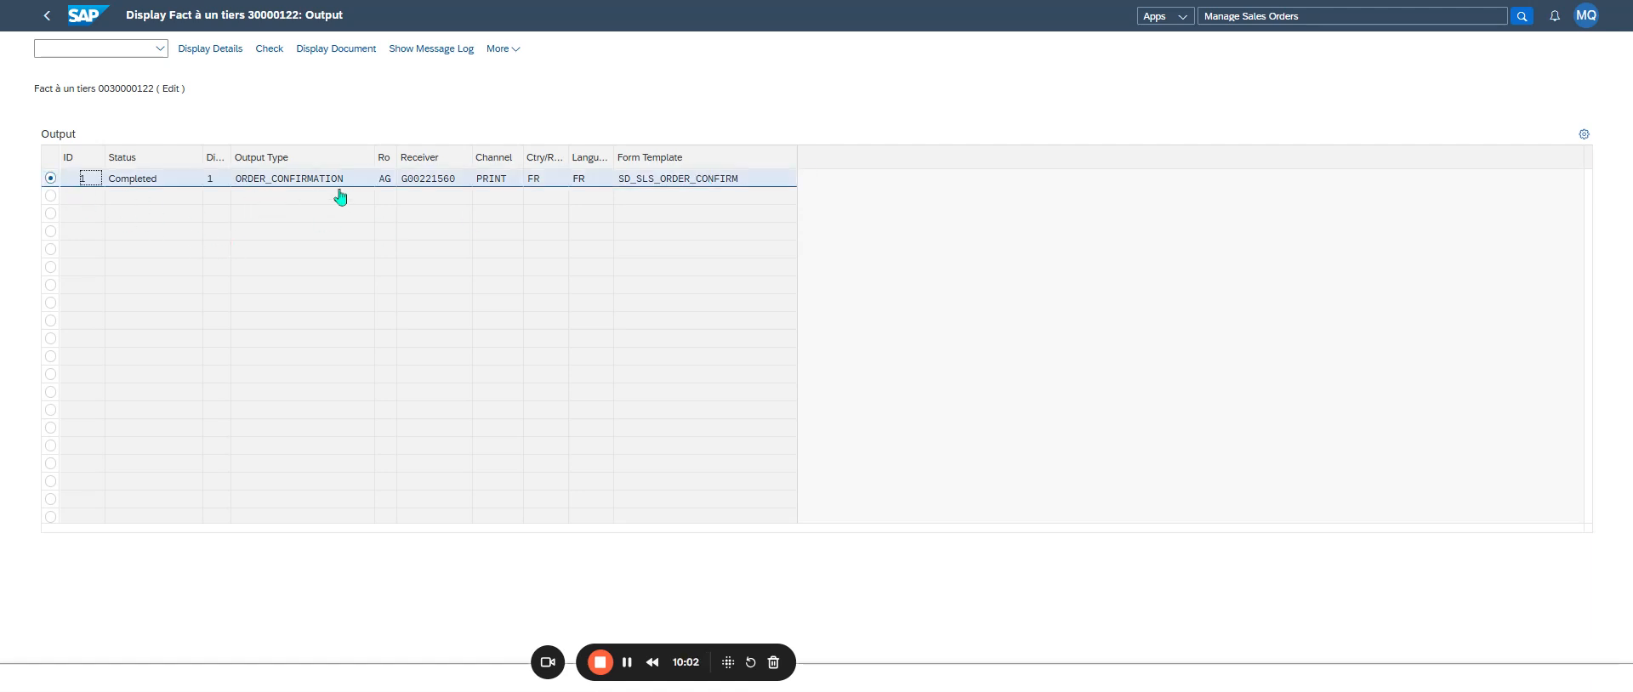
left_click(361, 54)
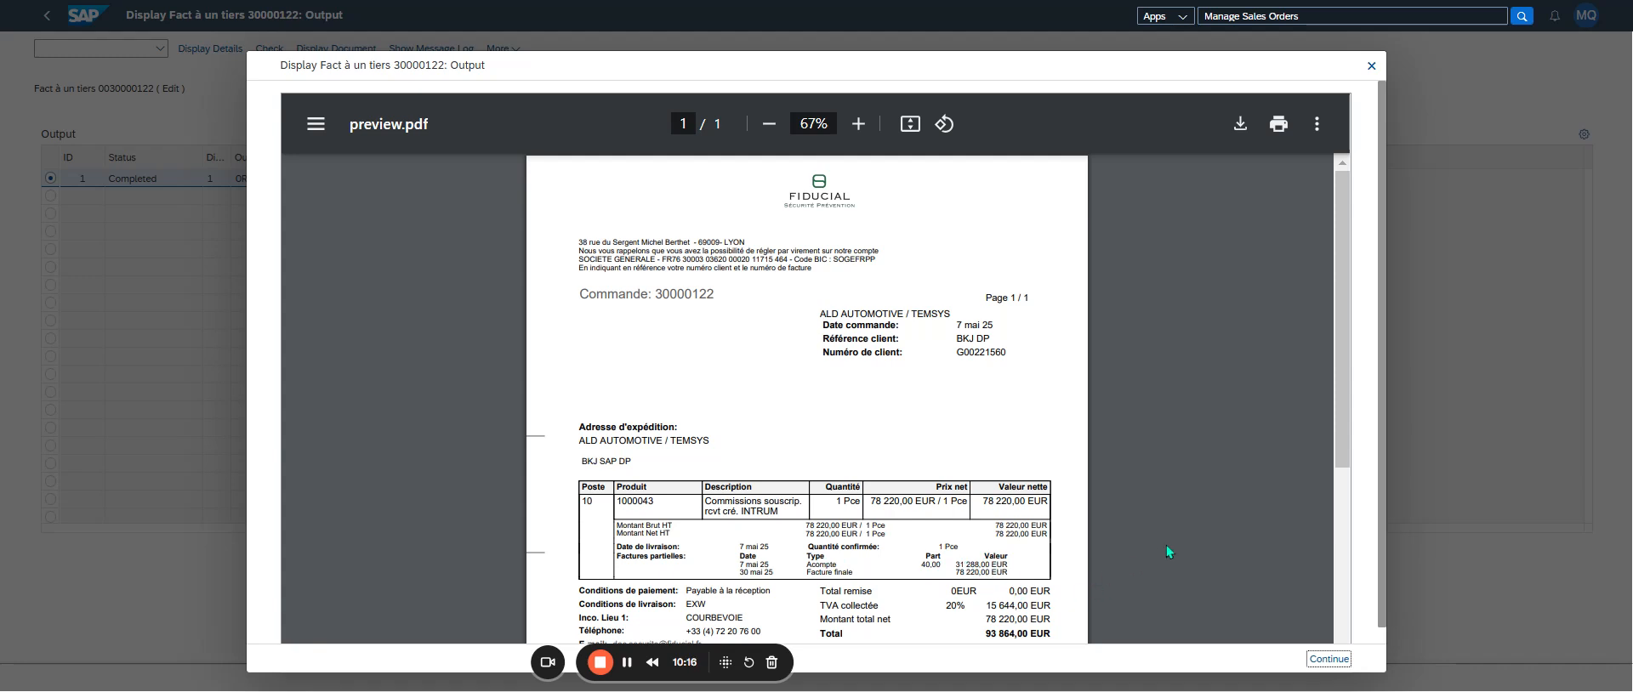
left_click(1021, 605)
left_click(1328, 661)
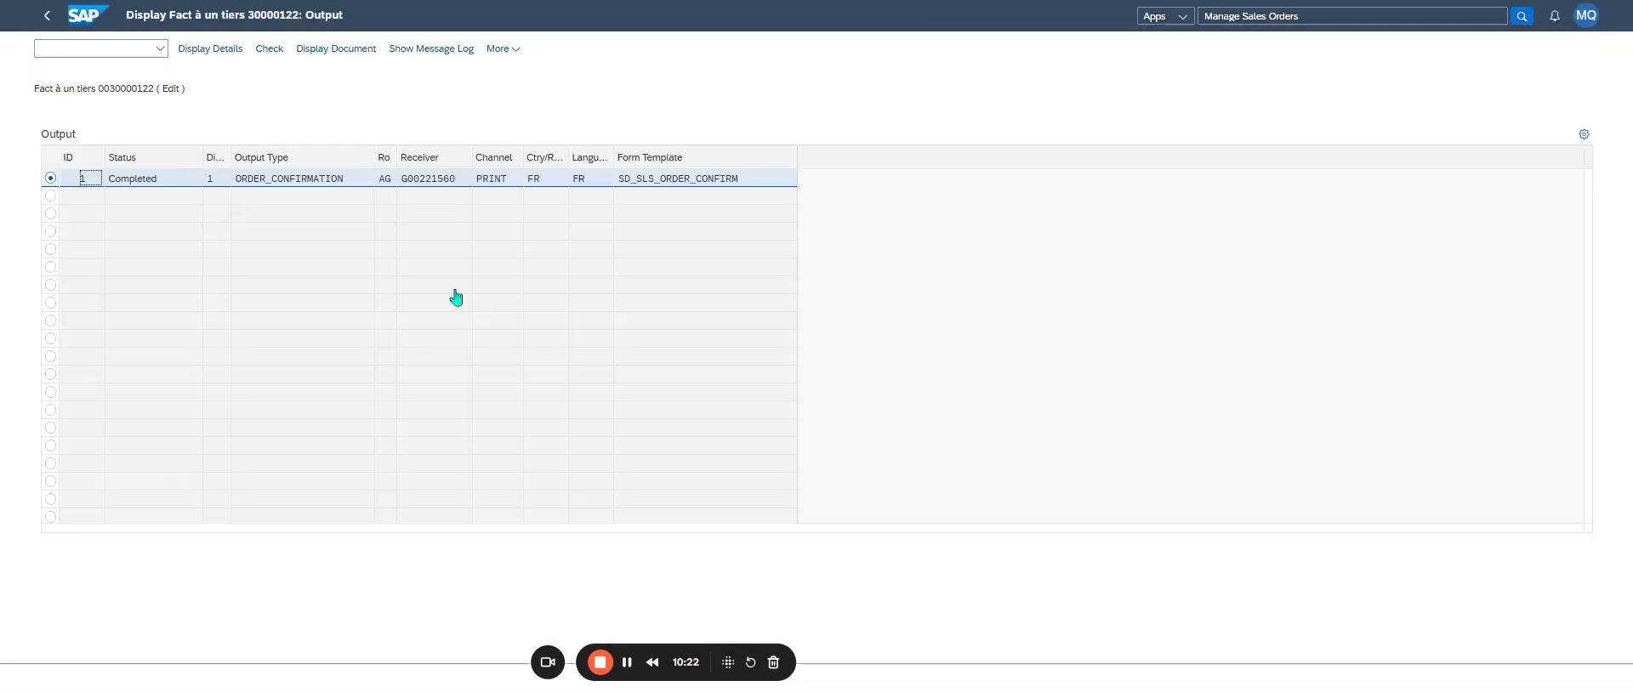
left_click(47, 15)
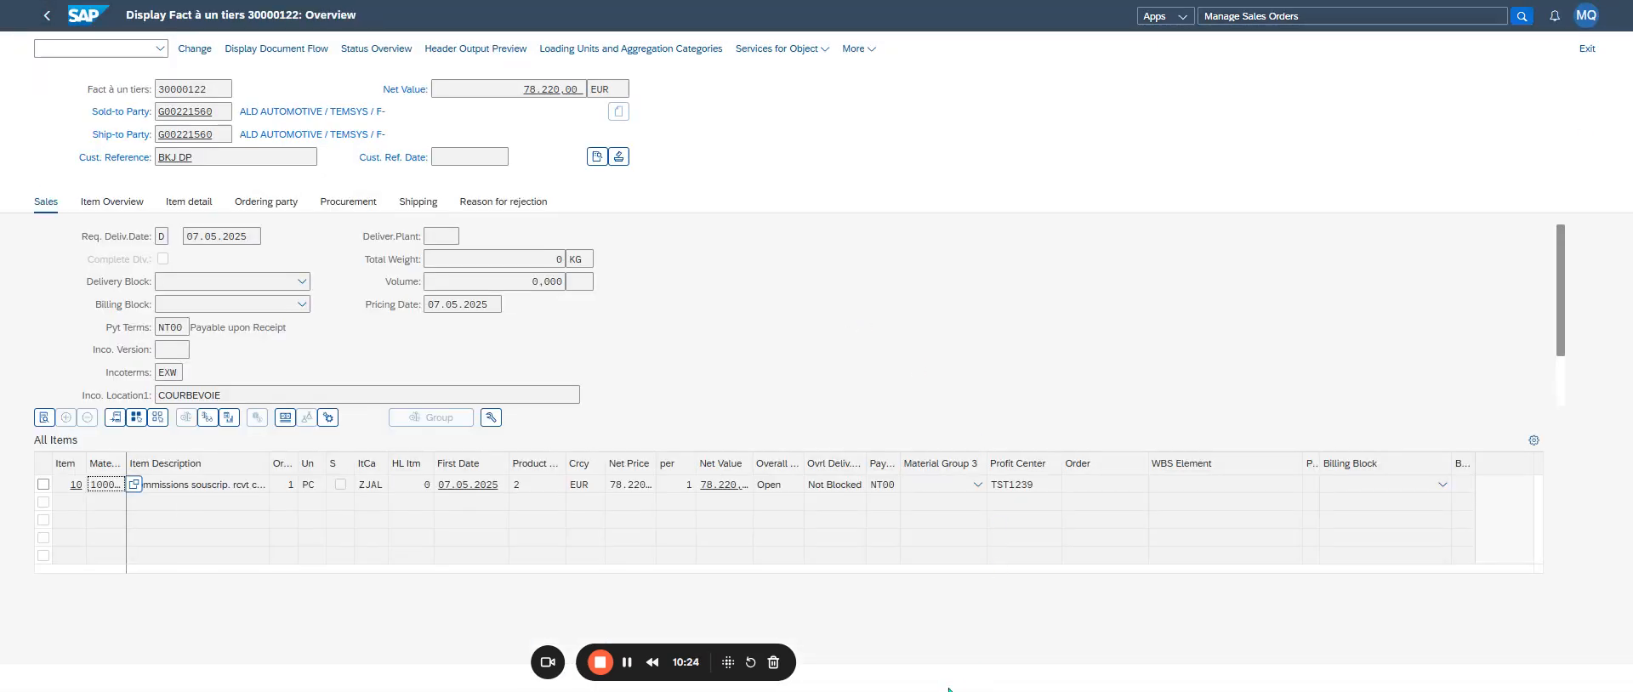